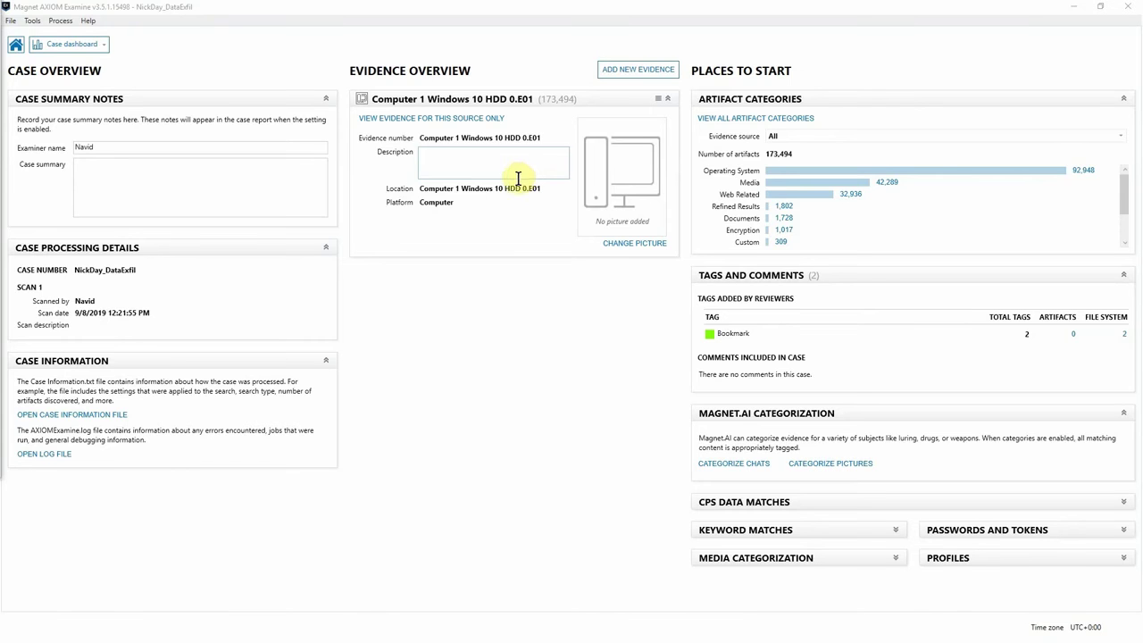
- Switch to the File system explorer and open the Google\Drive\user_default folder under Users\Instruct\AppData\Local on Partition 2
{"action": "left_click", "coordinate": [102, 47]}
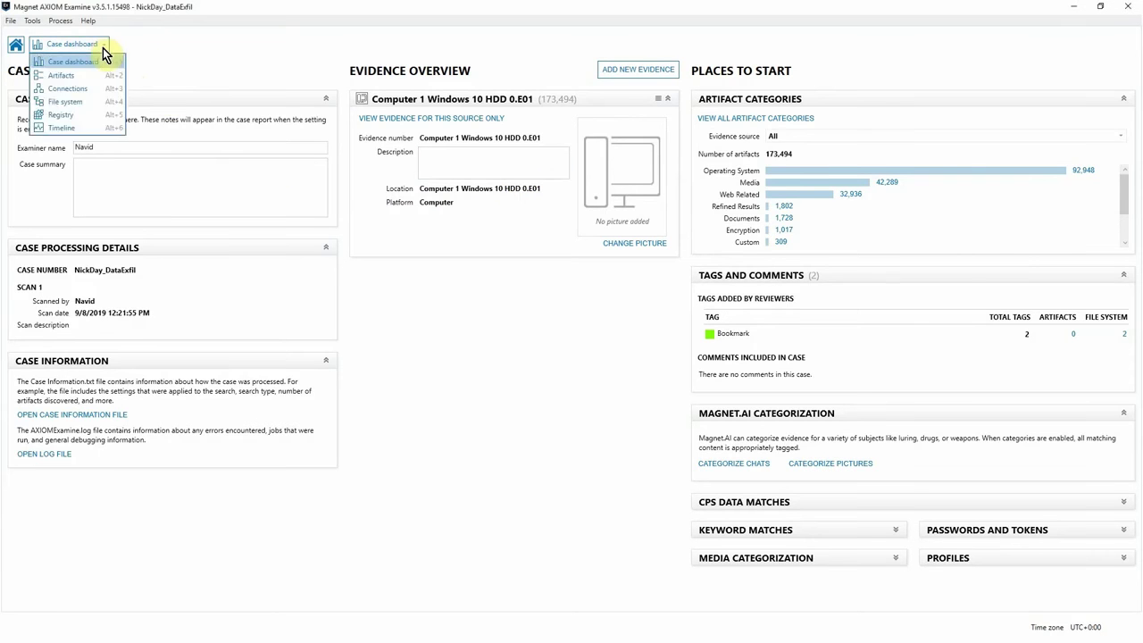
{"action": "left_click", "coordinate": [79, 102]}
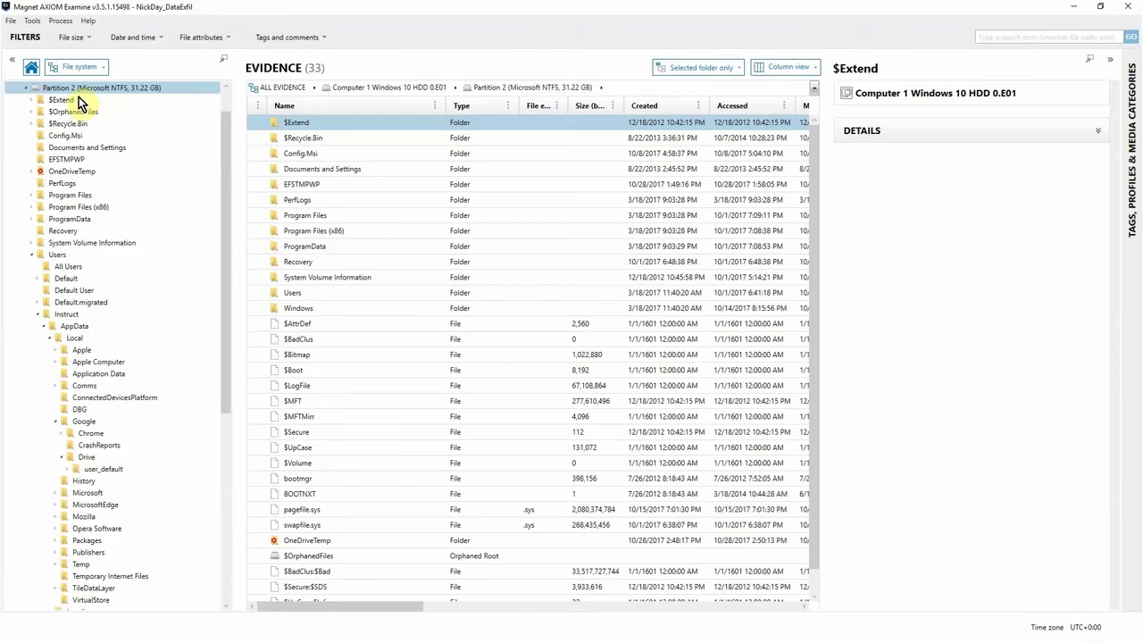
{"action": "left_click_drag", "start_coordinate": [224, 168], "coordinate": [220, 148]}
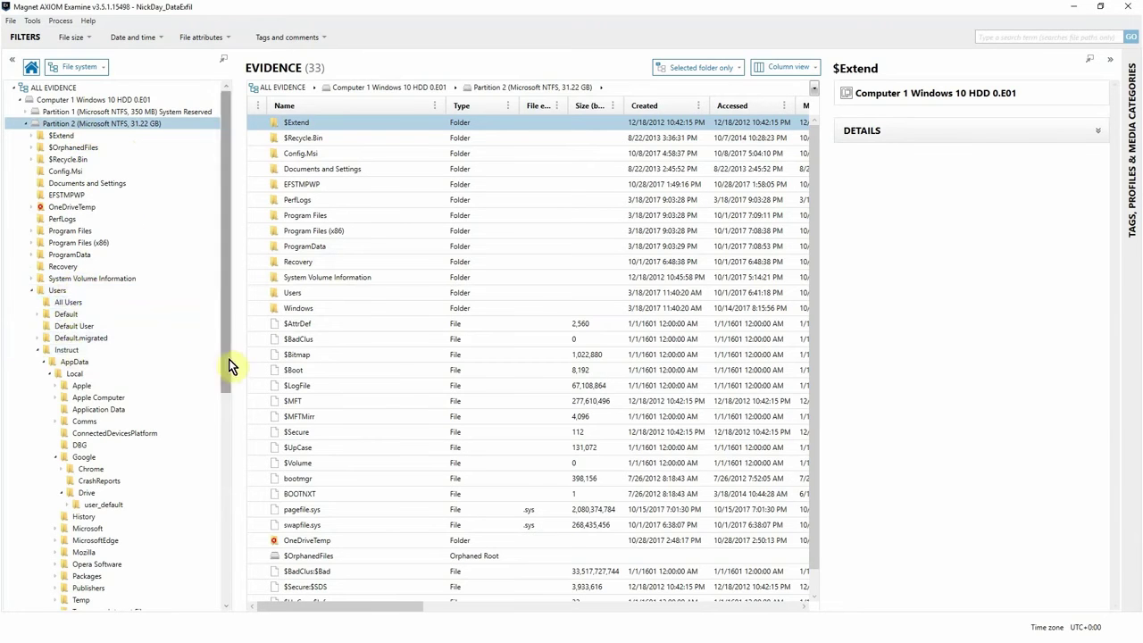
{"action": "left_click_drag", "start_coordinate": [229, 359], "coordinate": [216, 438]}
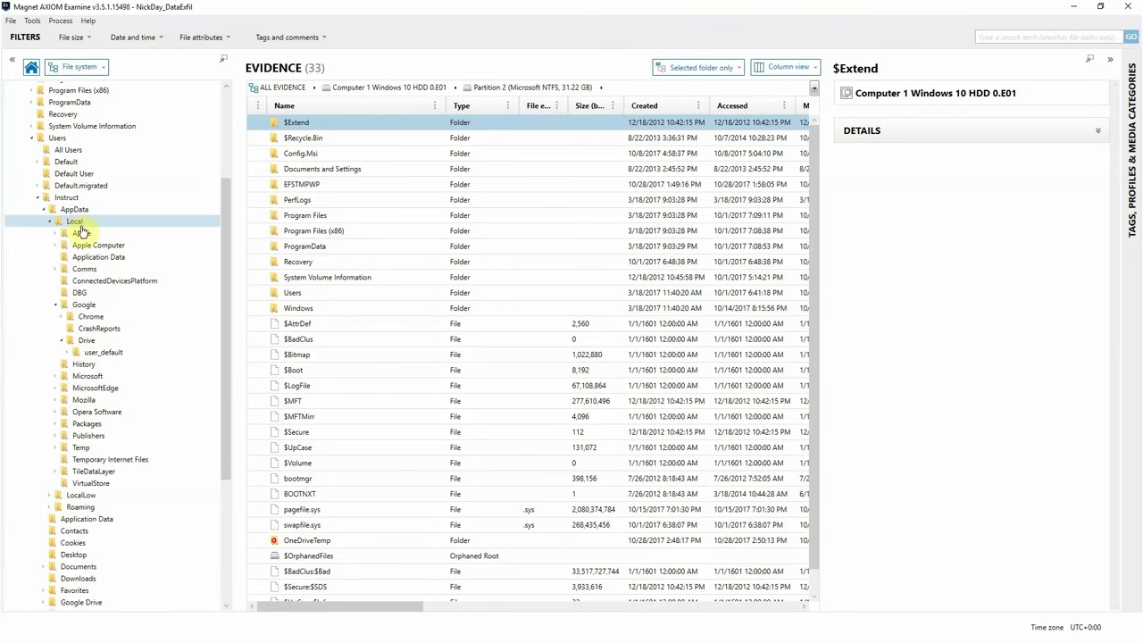
{"action": "left_click", "coordinate": [104, 353]}
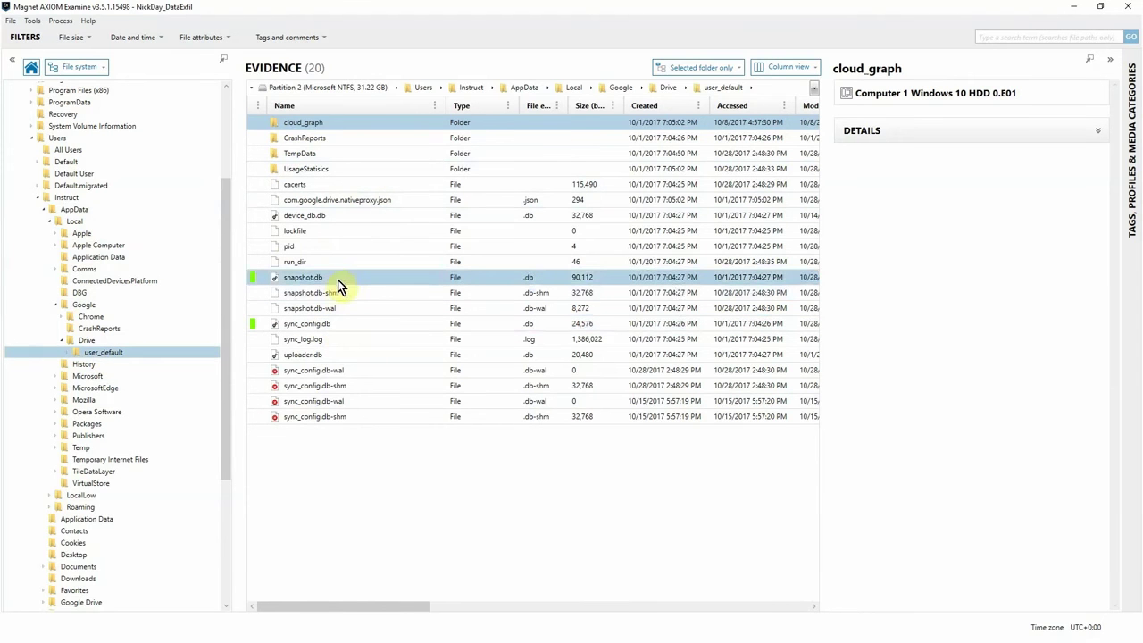
- Open sync_config.db in a detached, widened details window and widen its data_value, data_key and entry_key columns
{"action": "left_click", "coordinate": [328, 324]}
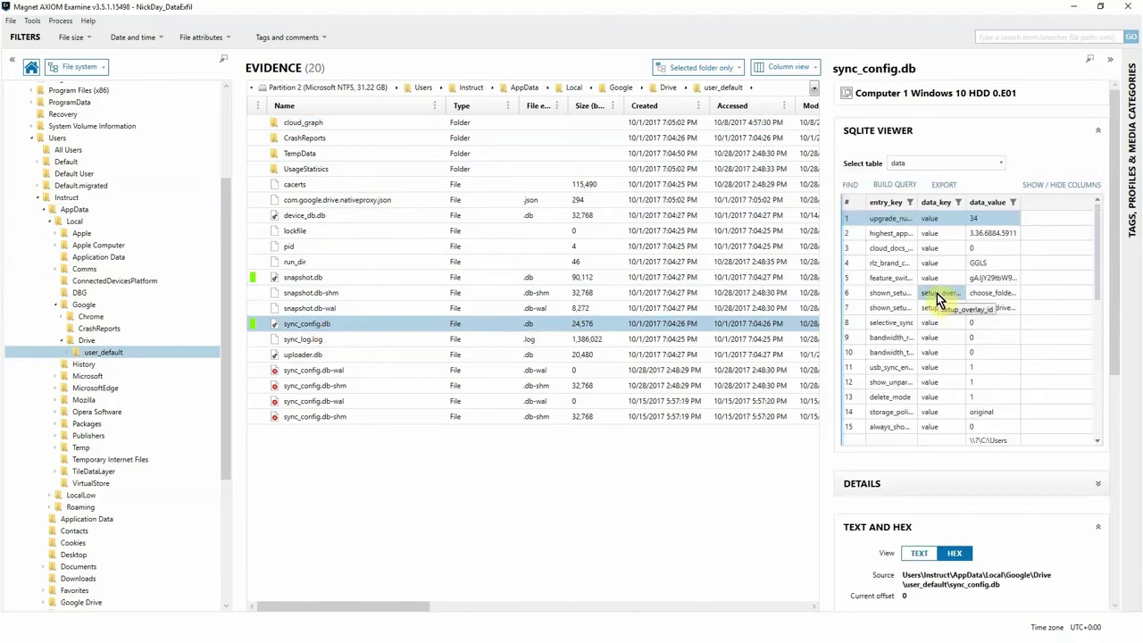
{"action": "left_click", "coordinate": [1090, 64]}
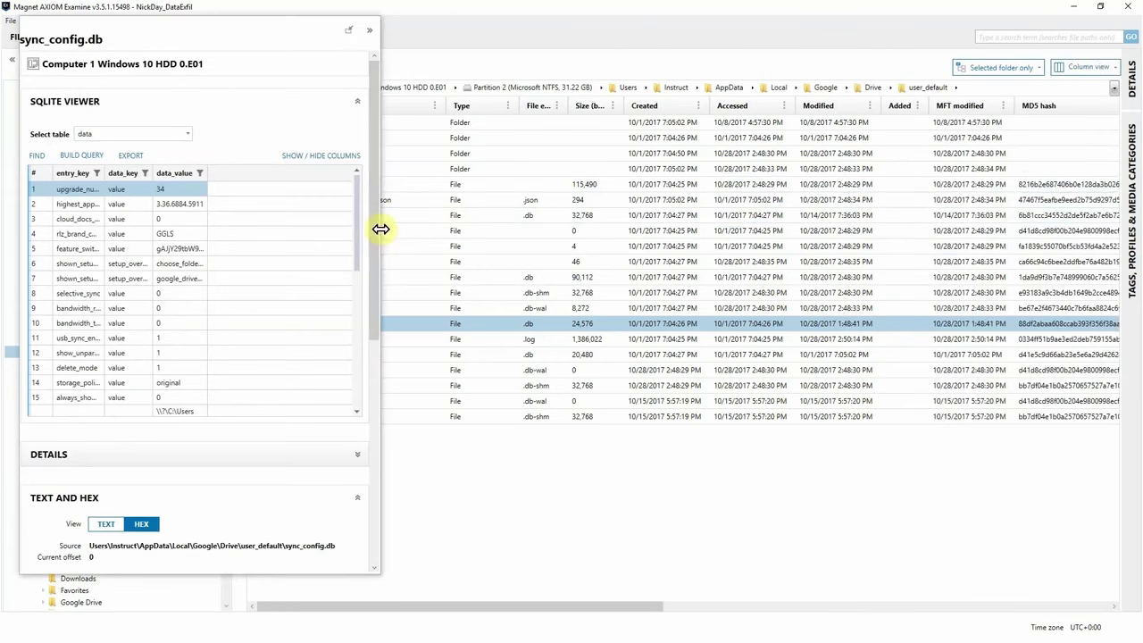
{"action": "left_click_drag", "start_coordinate": [381, 230], "coordinate": [717, 294]}
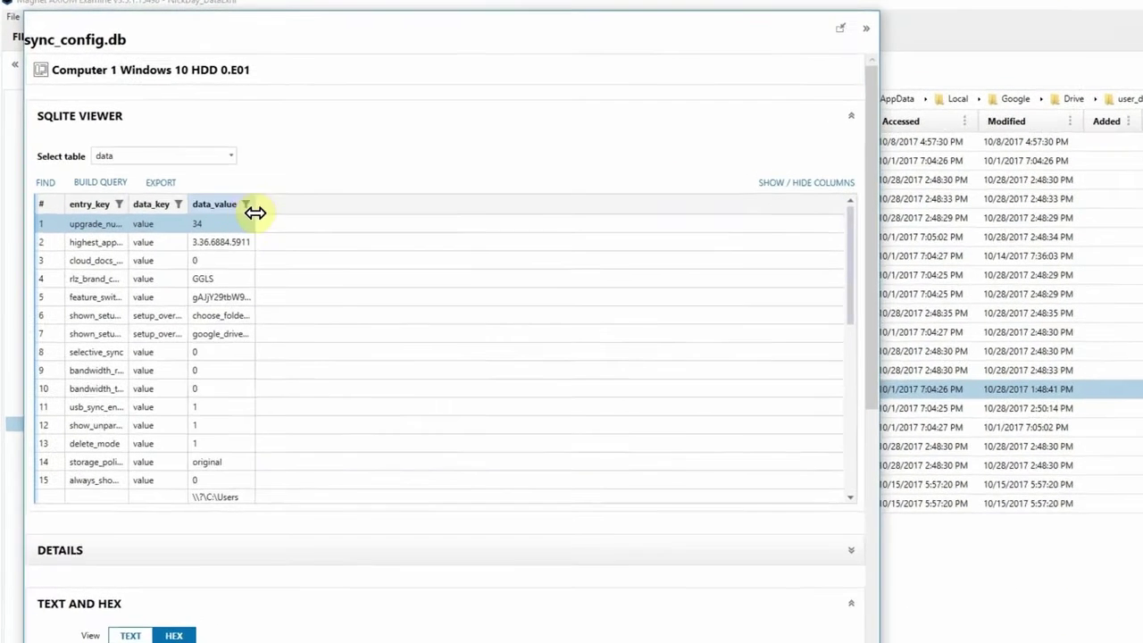
{"action": "left_click_drag", "start_coordinate": [256, 208], "coordinate": [586, 239]}
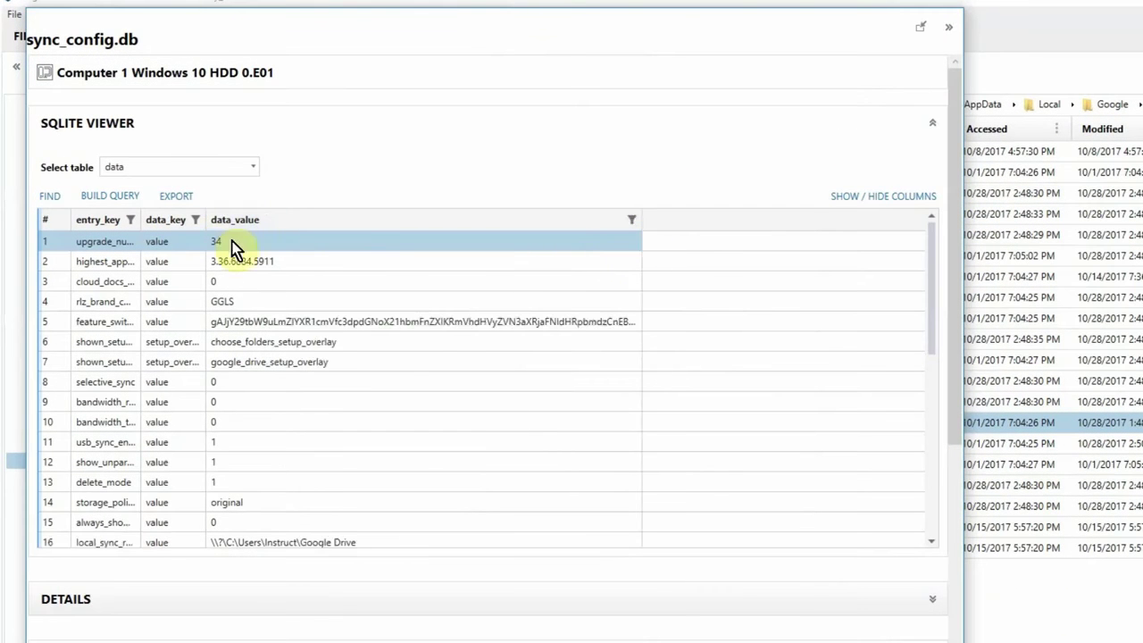
{"action": "left_click_drag", "start_coordinate": [206, 223], "coordinate": [398, 255]}
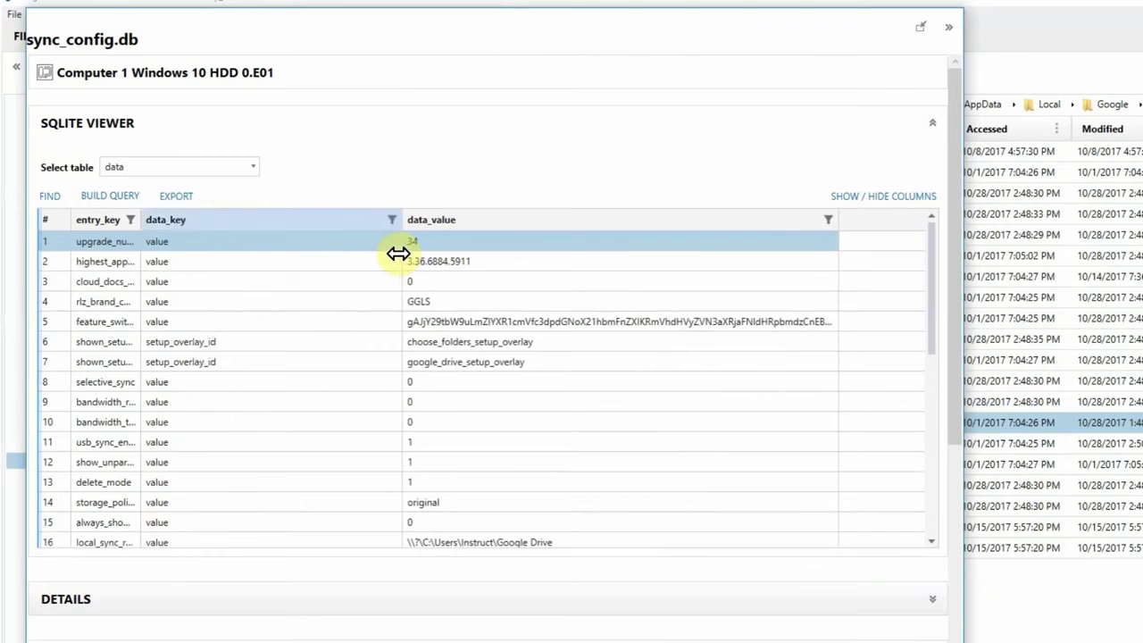
{"action": "left_click_drag", "start_coordinate": [140, 222], "coordinate": [245, 242]}
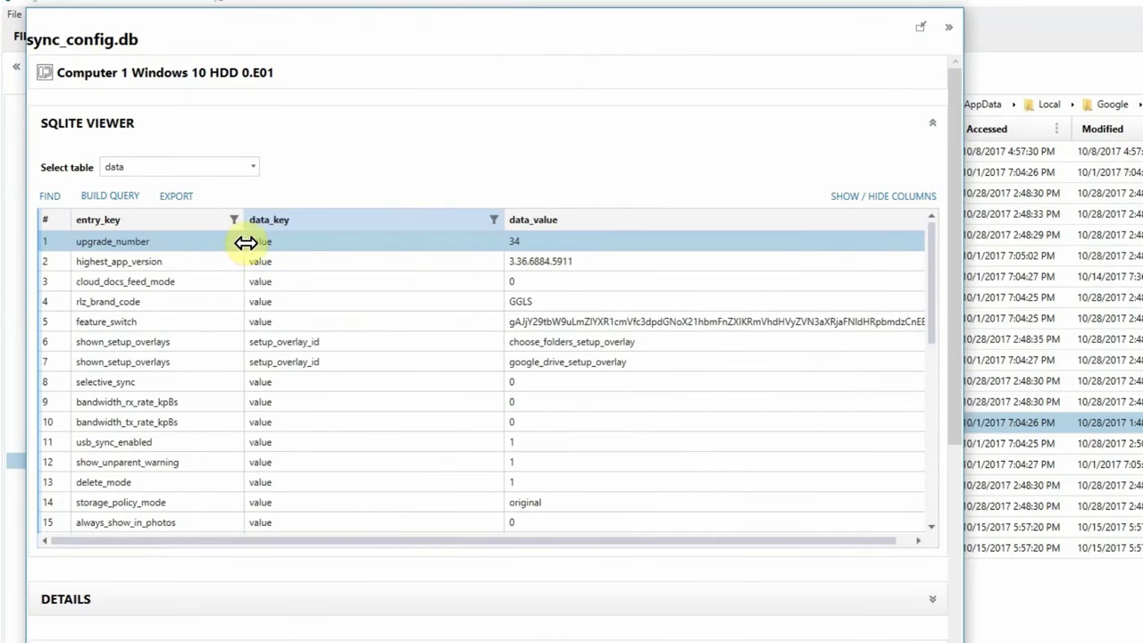
- Examine the local_sync_root_path and user_email entries and their data values in the sync_config.db data table
{"action": "left_click_drag", "start_coordinate": [934, 321], "coordinate": [934, 420]}
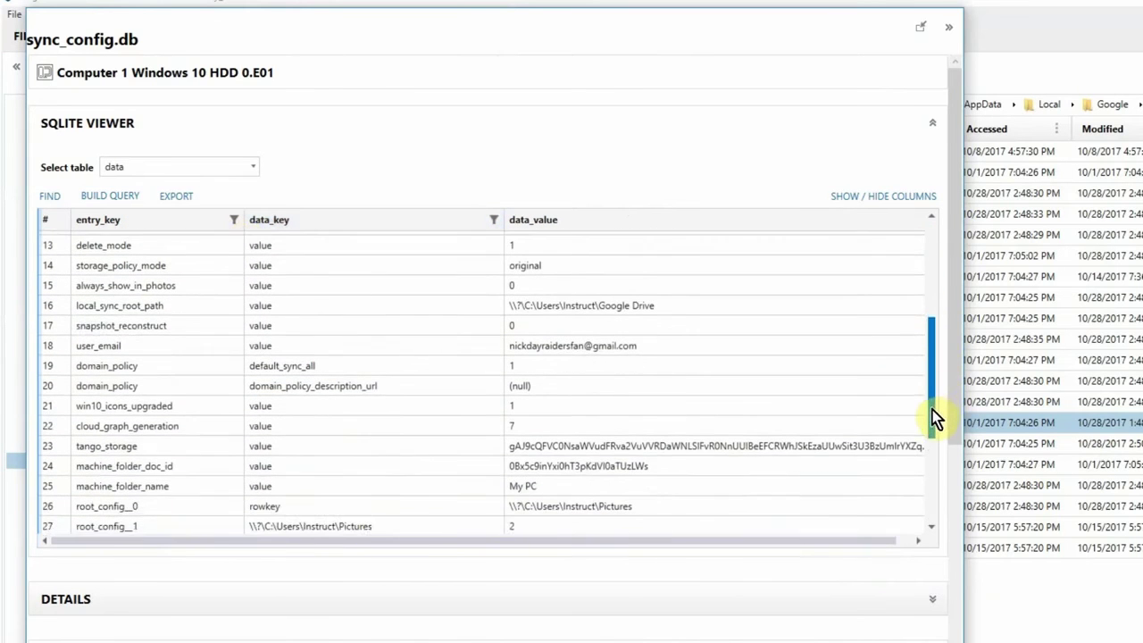
{"action": "left_click", "coordinate": [612, 416]}
{"action": "left_click", "coordinate": [186, 307]}
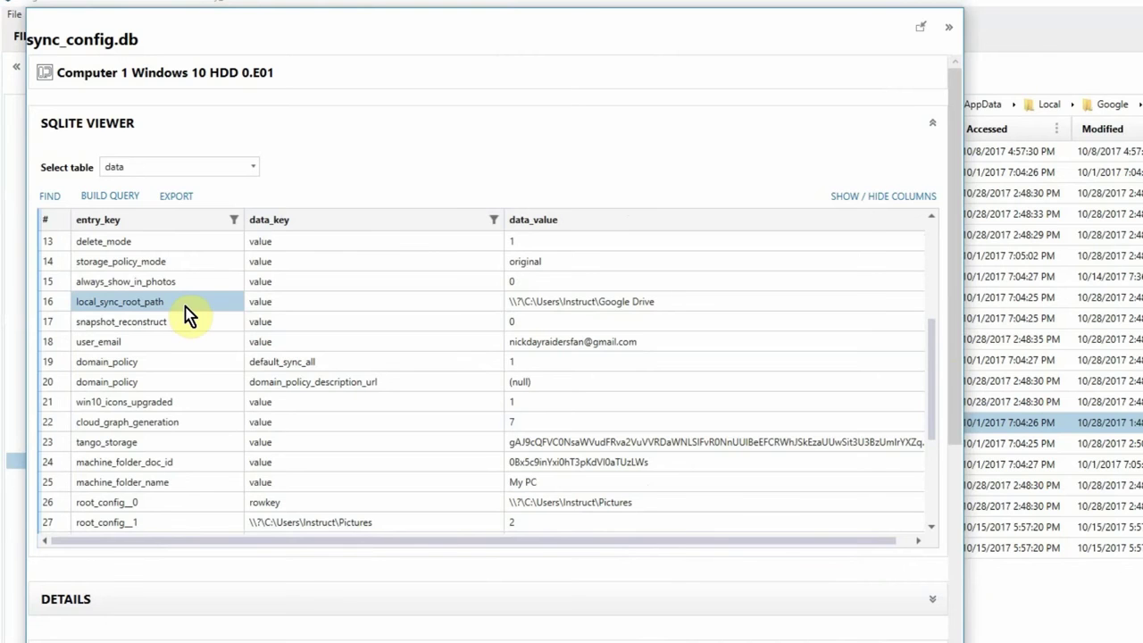
{"action": "left_click", "coordinate": [491, 323]}
{"action": "left_click", "coordinate": [625, 306]}
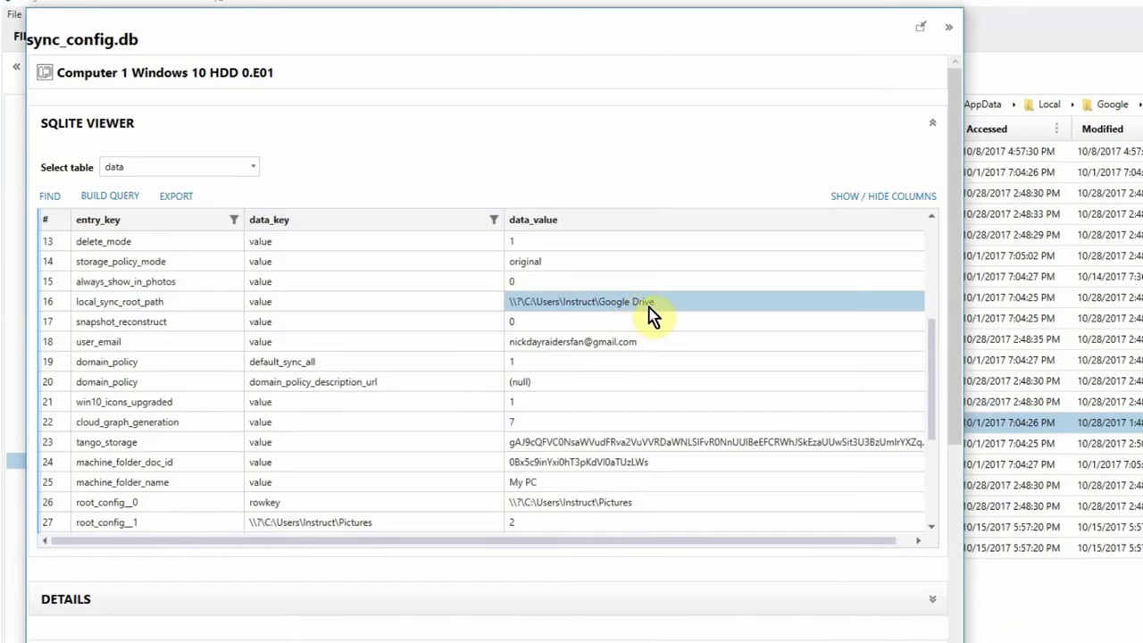
{"action": "left_click", "coordinate": [203, 346]}
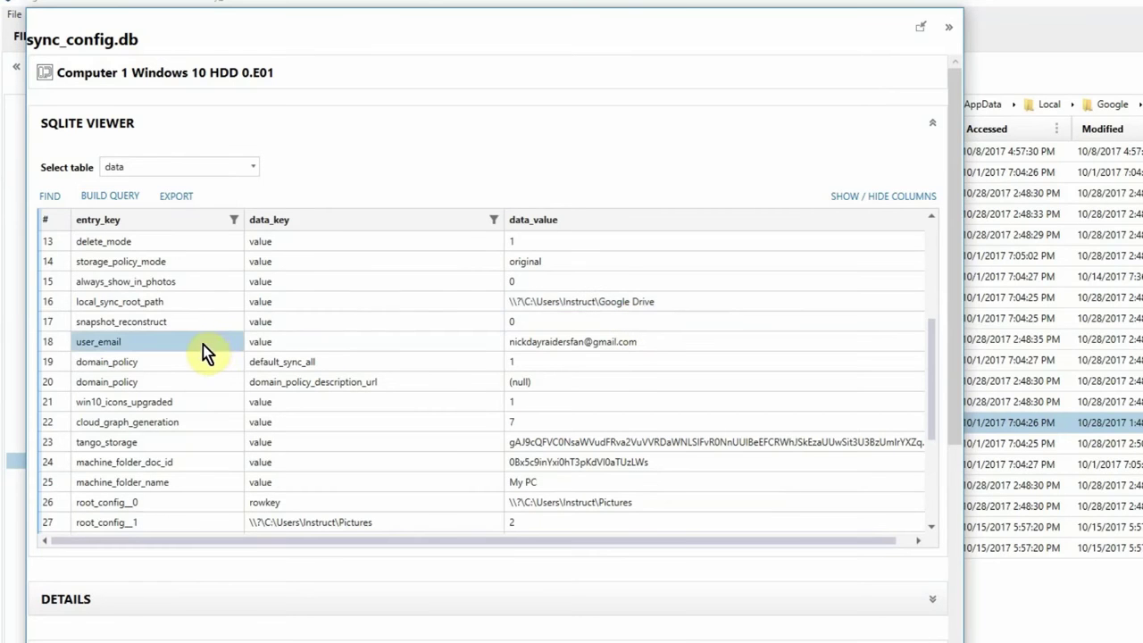
{"action": "left_click", "coordinate": [585, 347]}
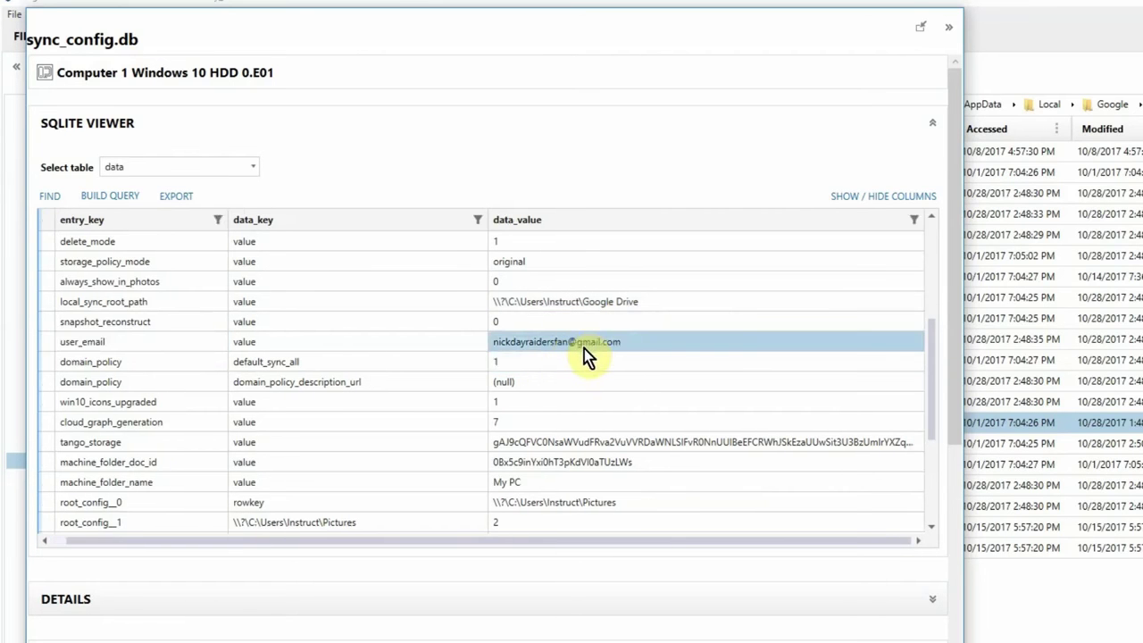
{"action": "mouse_move", "coordinate": [584, 347]}
{"action": "left_mouse_down"}
{"action": "mouse_move", "coordinate": [562, 325]}
{"action": "mouse_move", "coordinate": [584, 357]}
{"action": "mouse_move", "coordinate": [620, 349]}
{"action": "mouse_move", "coordinate": [603, 308]}
{"action": "mouse_move", "coordinate": [596, 344]}
{"action": "mouse_move", "coordinate": [596, 302]}
{"action": "mouse_move", "coordinate": [585, 324]}
{"action": "mouse_move", "coordinate": [594, 343]}
{"action": "left_mouse_up"}
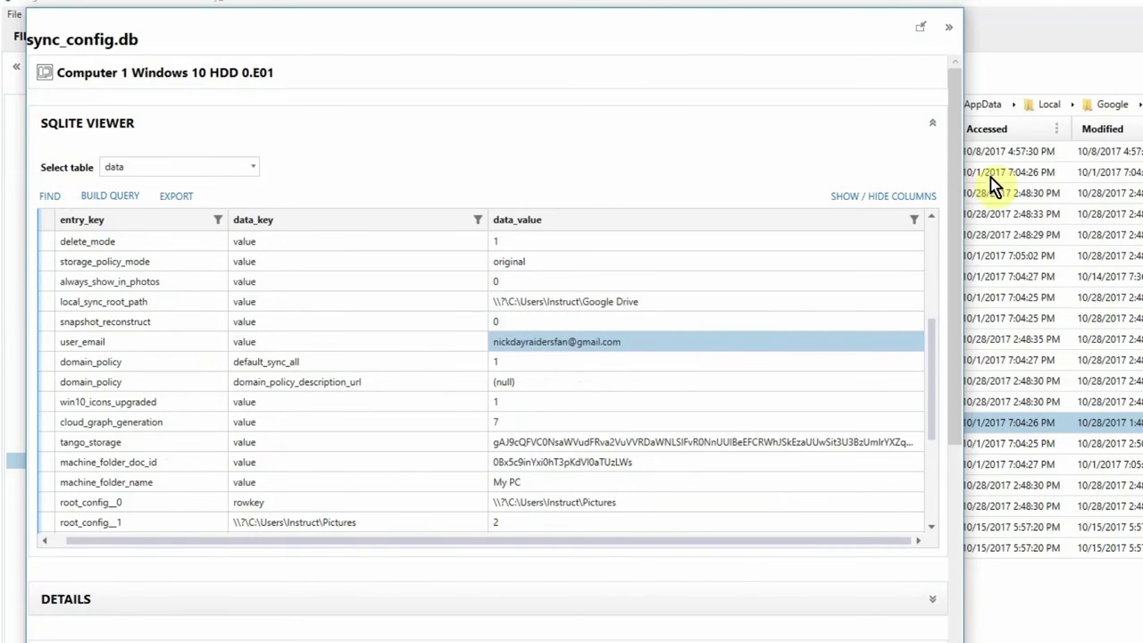
- Dock the sync_config.db details again, then open snapshot.db in a detached, widened details window moved clear of the folder tree's edge
{"action": "left_click", "coordinate": [922, 34]}
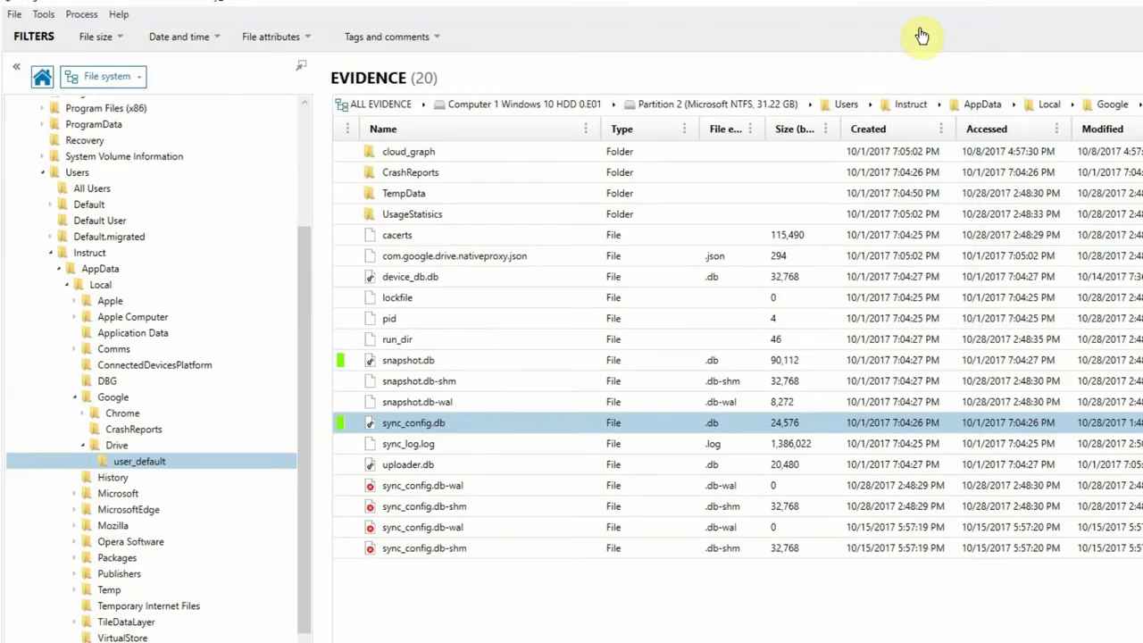
{"action": "left_click", "coordinate": [416, 361]}
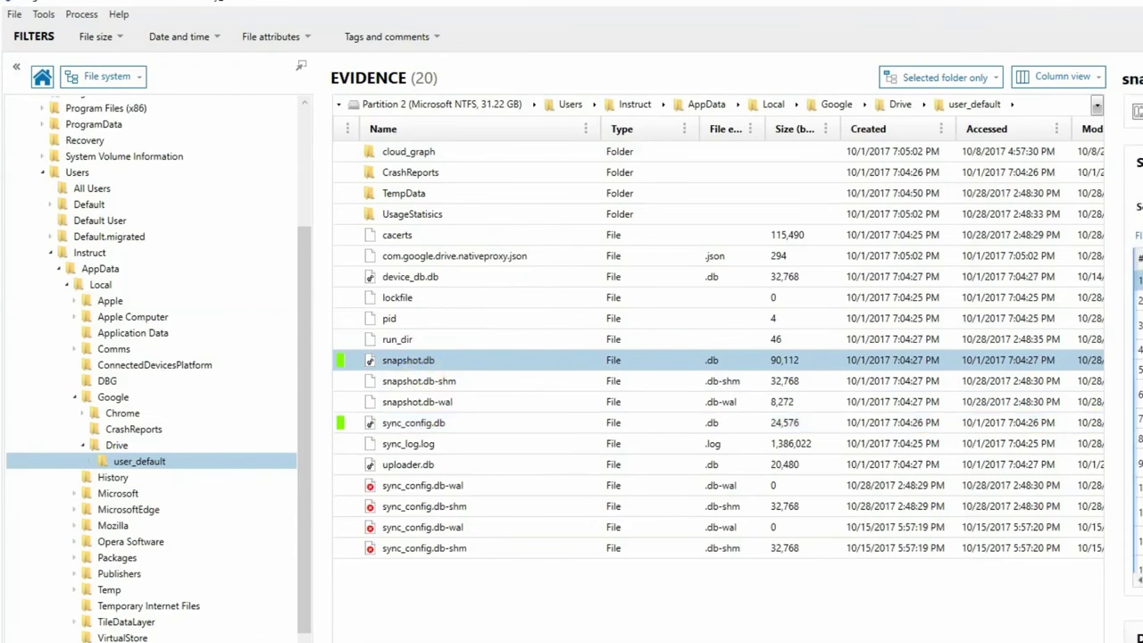
{"action": "left_click", "coordinate": [1136, 78]}
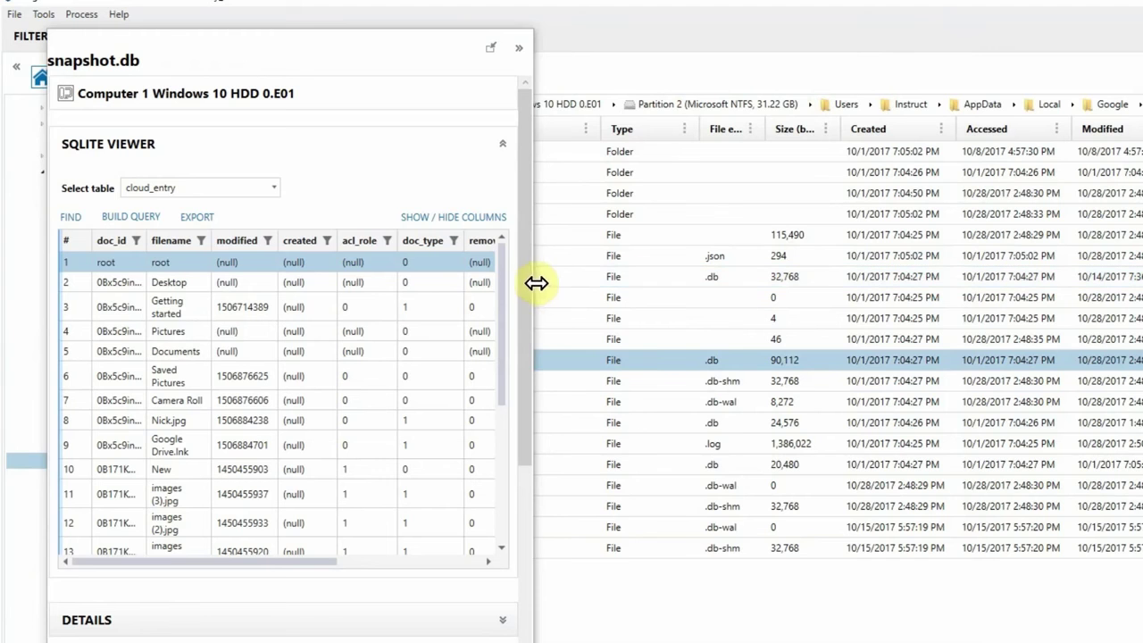
{"action": "left_click_drag", "start_coordinate": [533, 284], "coordinate": [1141, 366]}
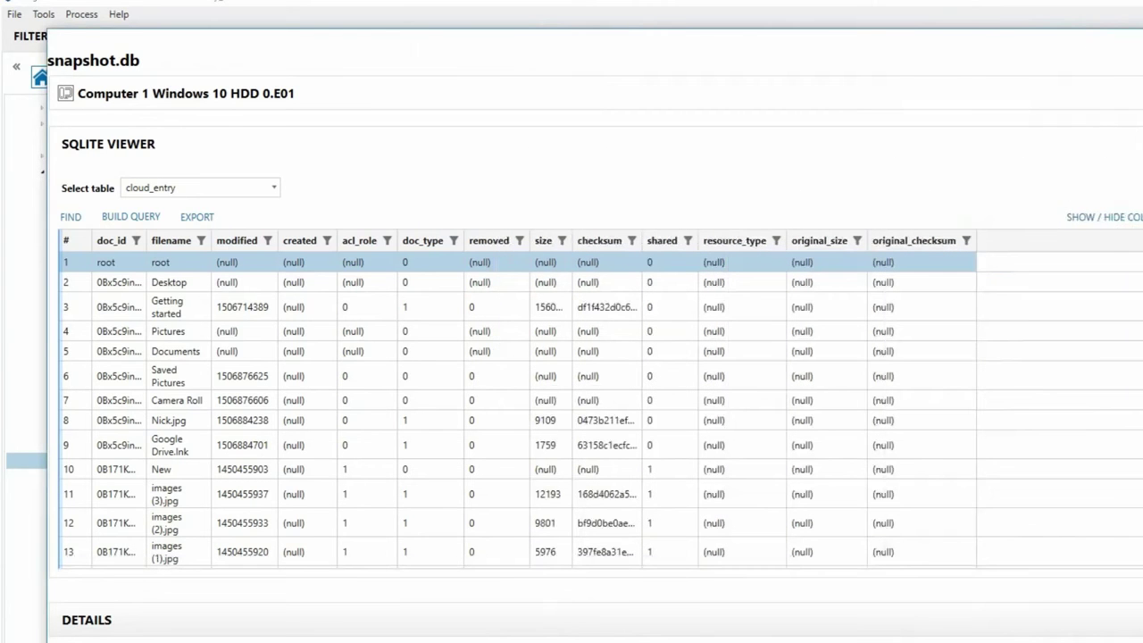
{"action": "left_click_drag", "start_coordinate": [571, 77], "coordinate": [487, 142]}
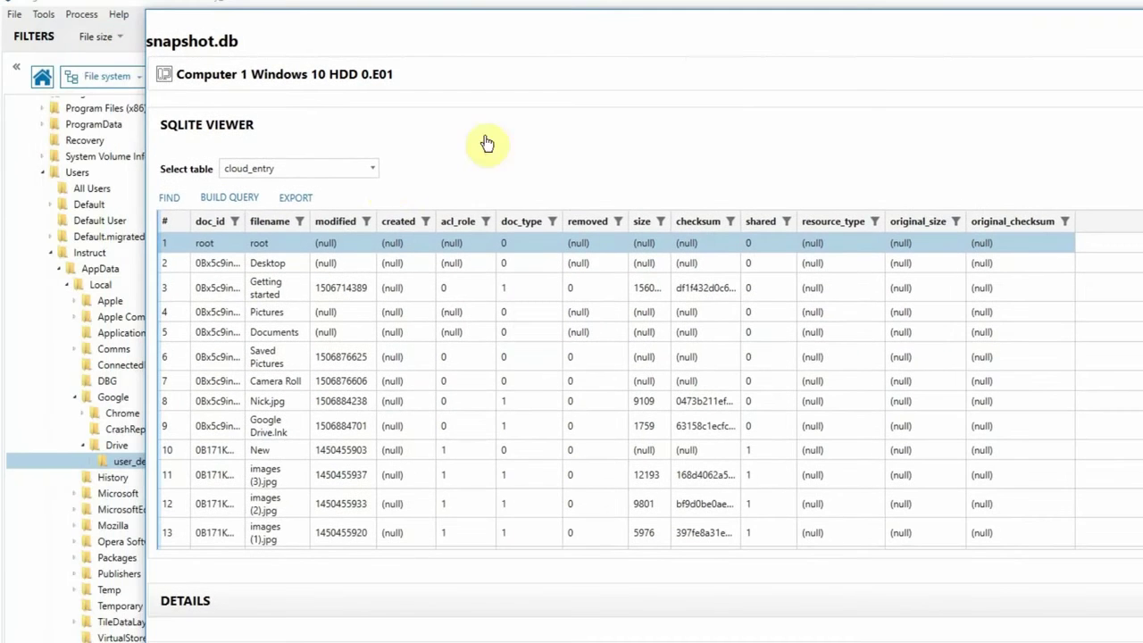
- Show the local_entry table of snapshot.db and widen its inode, volume, filename, modified, checksum and size columns
{"action": "left_click", "coordinate": [373, 171]}
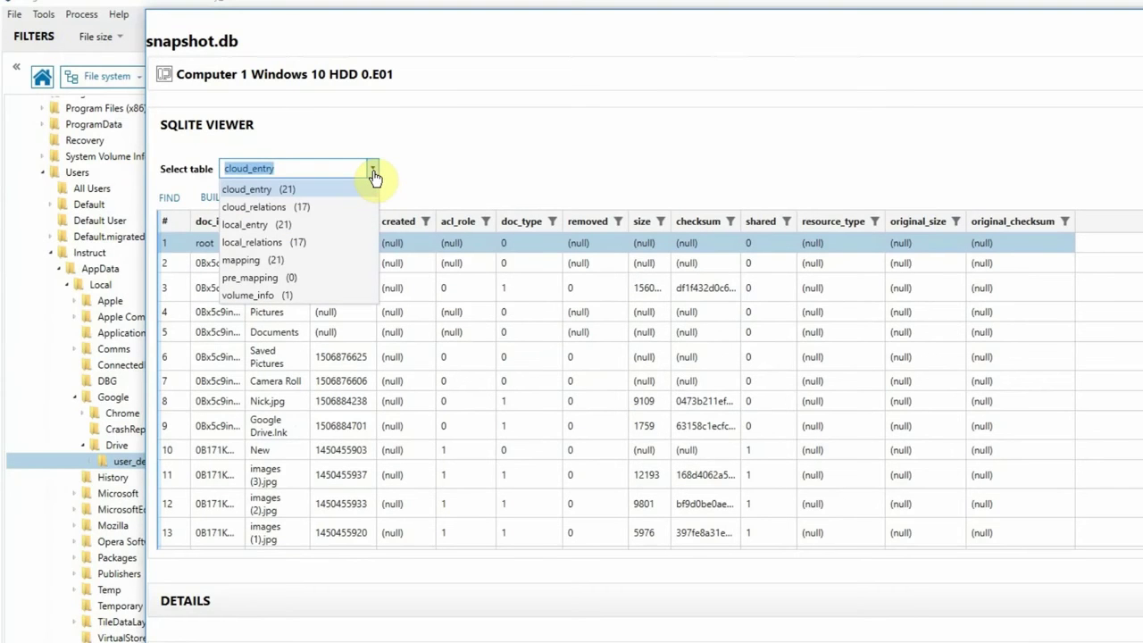
{"action": "left_click", "coordinate": [288, 227]}
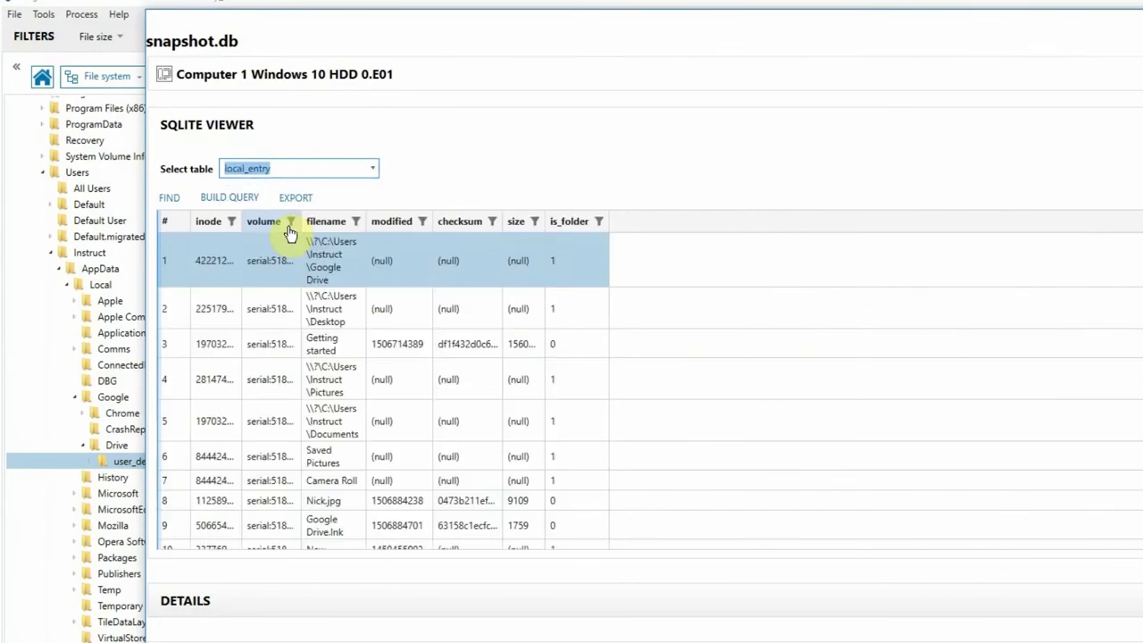
{"action": "left_click_drag", "start_coordinate": [241, 222], "coordinate": [614, 230]}
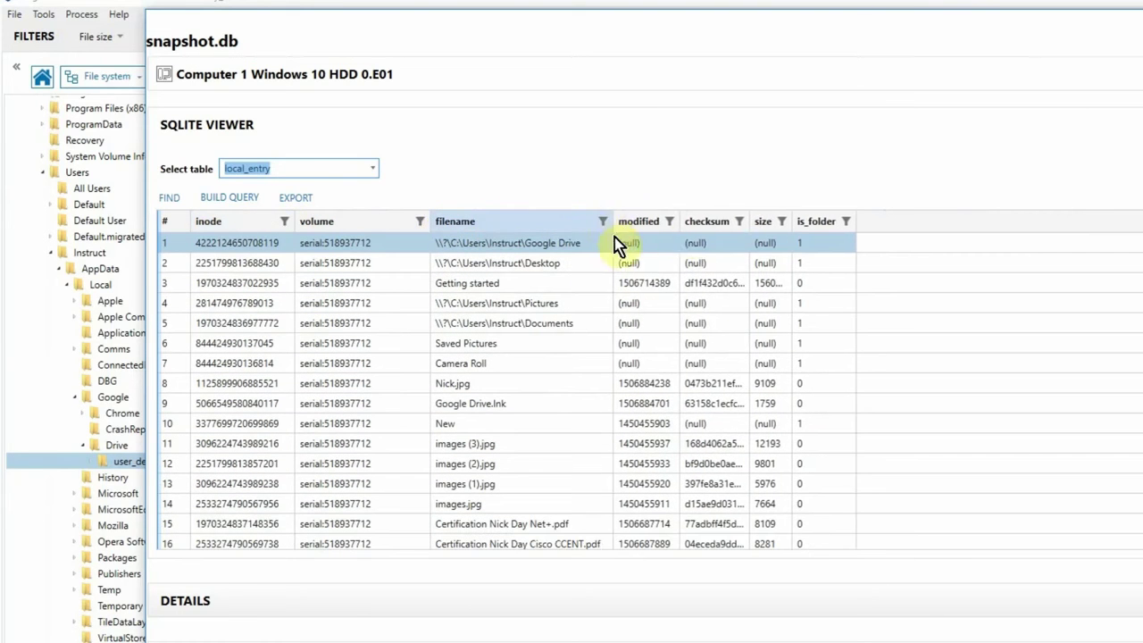
{"action": "left_click_drag", "start_coordinate": [687, 226], "coordinate": [755, 230]}
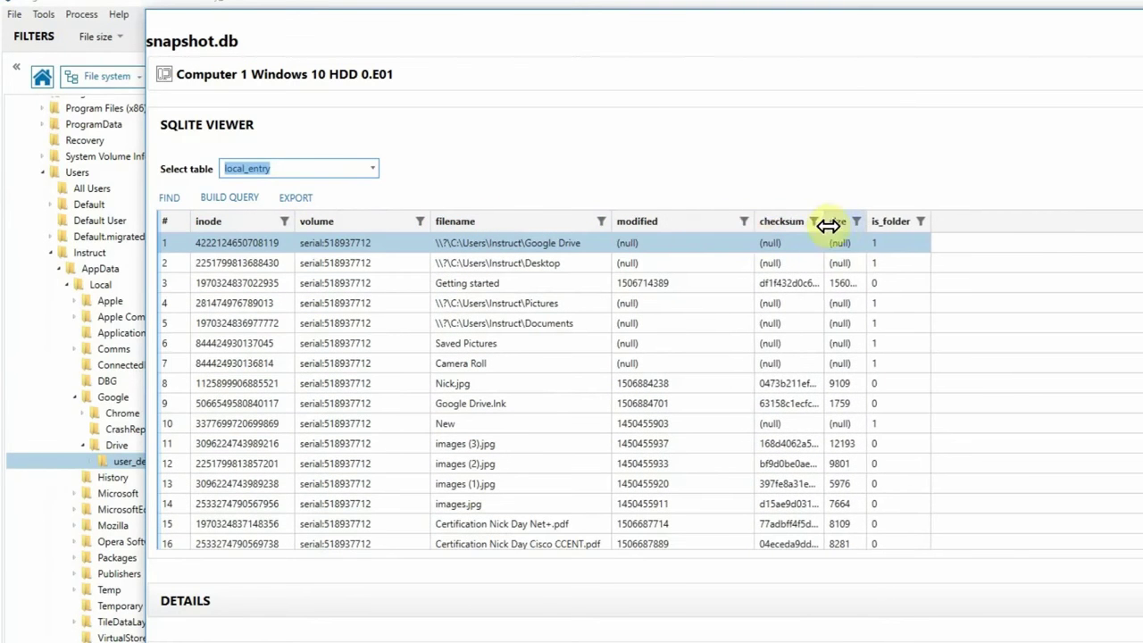
{"action": "left_click_drag", "start_coordinate": [824, 225], "coordinate": [1131, 219]}
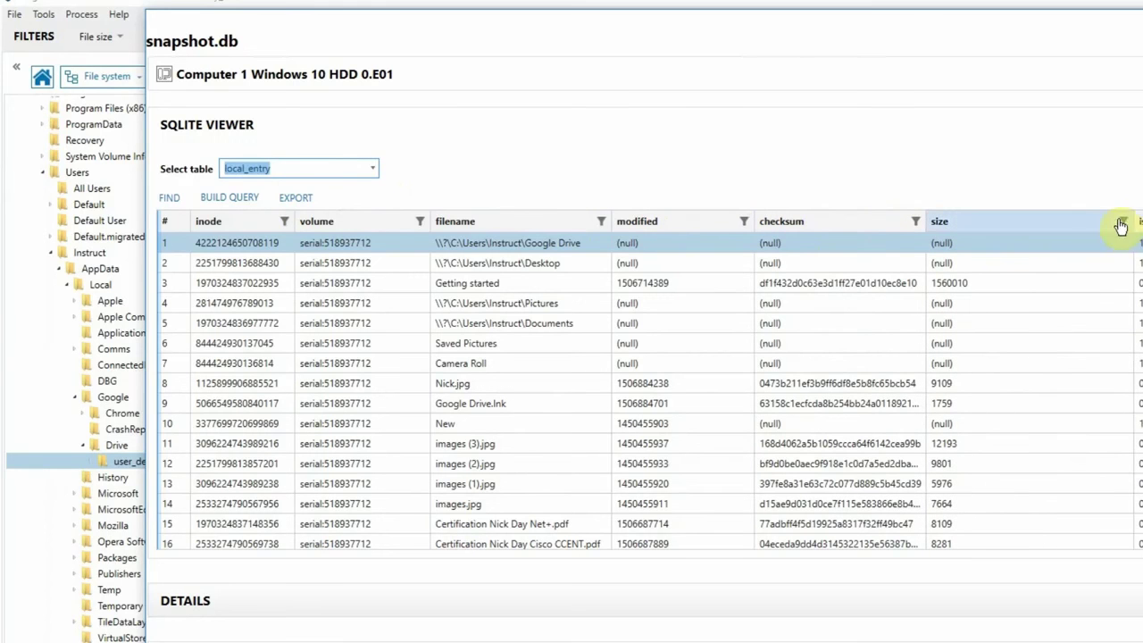
{"action": "left_click", "coordinate": [689, 282]}
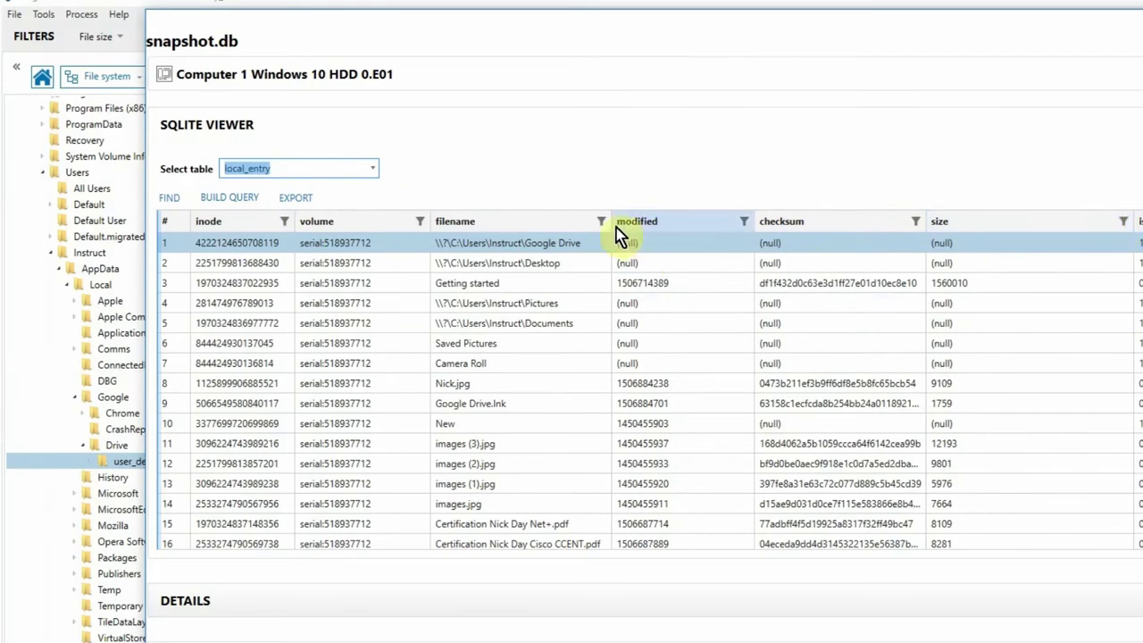
{"action": "left_click_drag", "start_coordinate": [613, 229], "coordinate": [656, 228]}
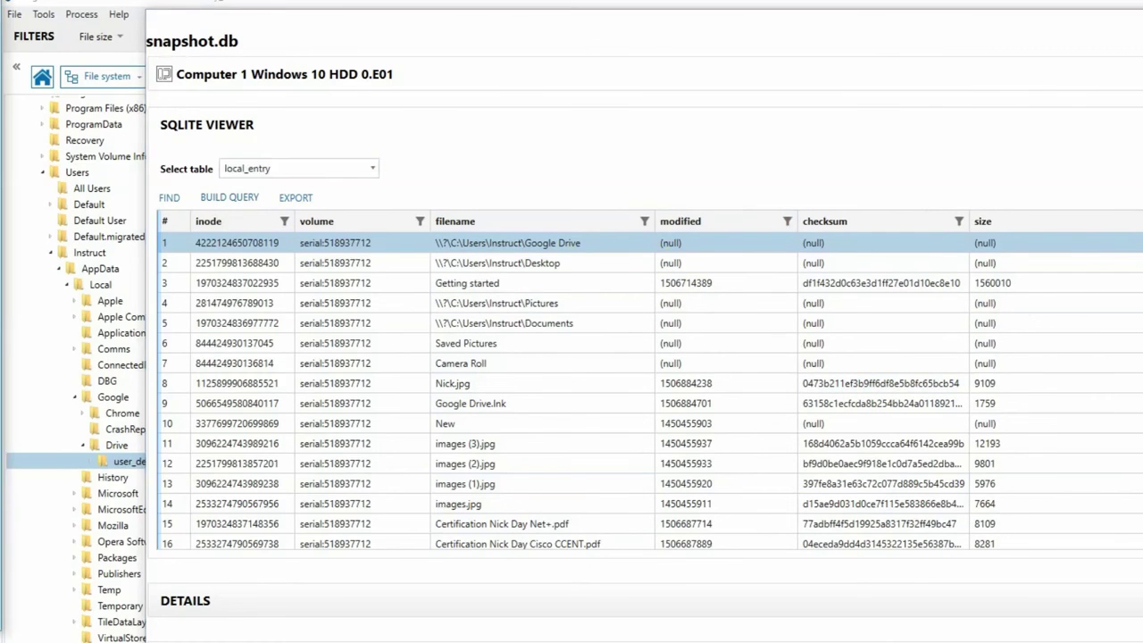
- Build and execute the query "select * from local_entry where checksum NOT null" on snapshot.db
{"action": "left_click", "coordinate": [242, 198]}
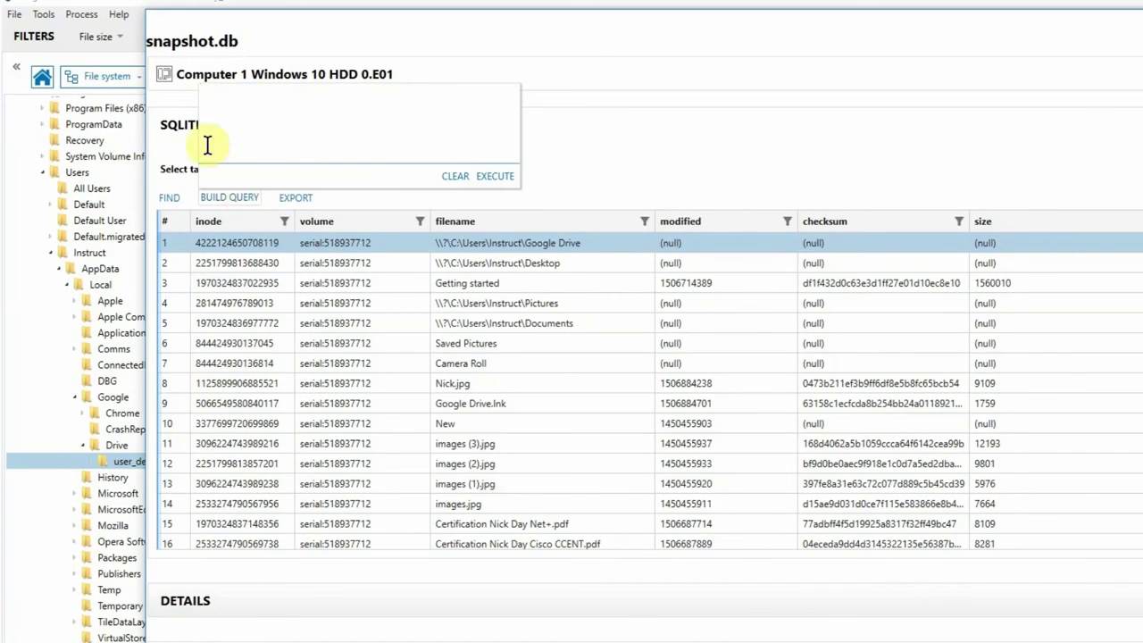
{"action": "type", "text": "select * from local_entry where checksum NOT null"}
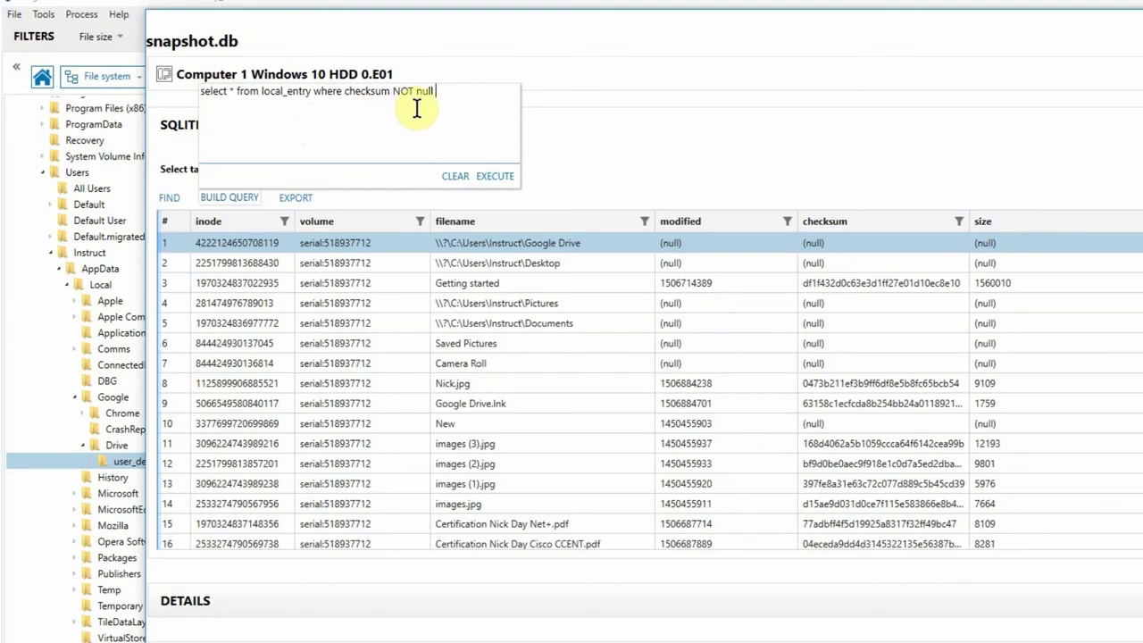
{"action": "left_click", "coordinate": [496, 177]}
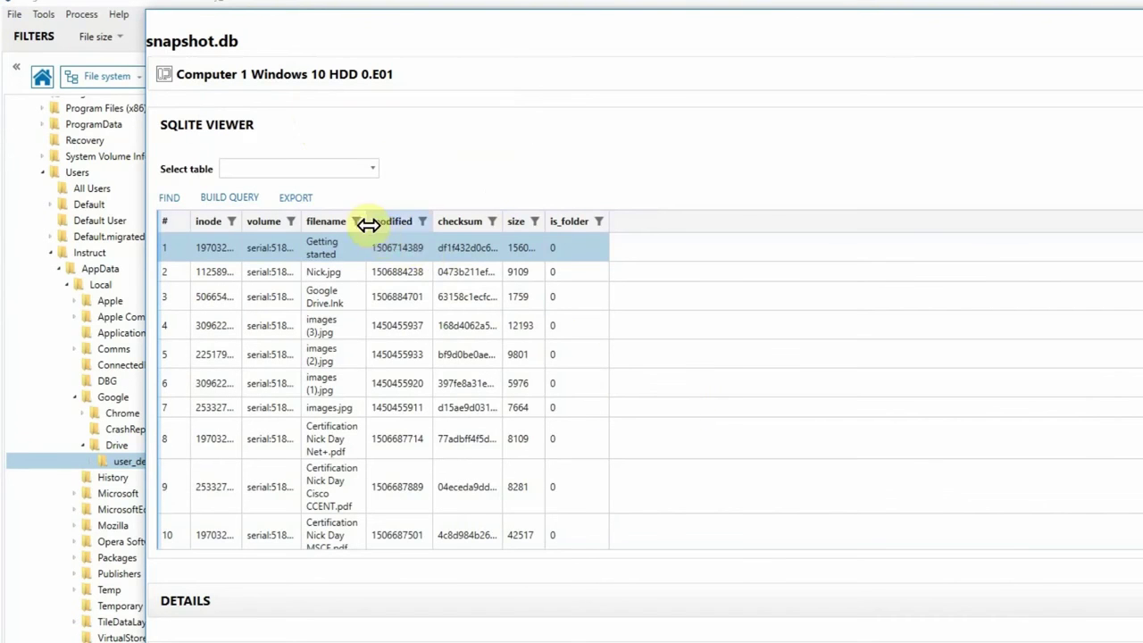
- Widen the filename, modified and checksum columns of the query results to show their full values
{"action": "left_click_drag", "start_coordinate": [368, 225], "coordinate": [541, 255]}
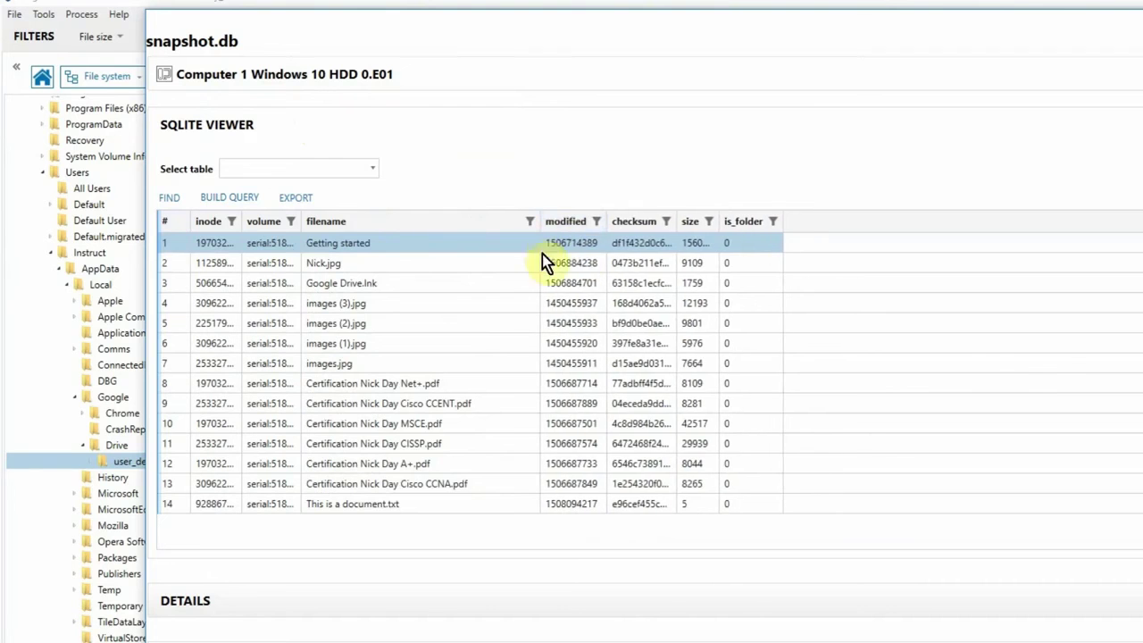
{"action": "left_click_drag", "start_coordinate": [605, 224], "coordinate": [665, 224]}
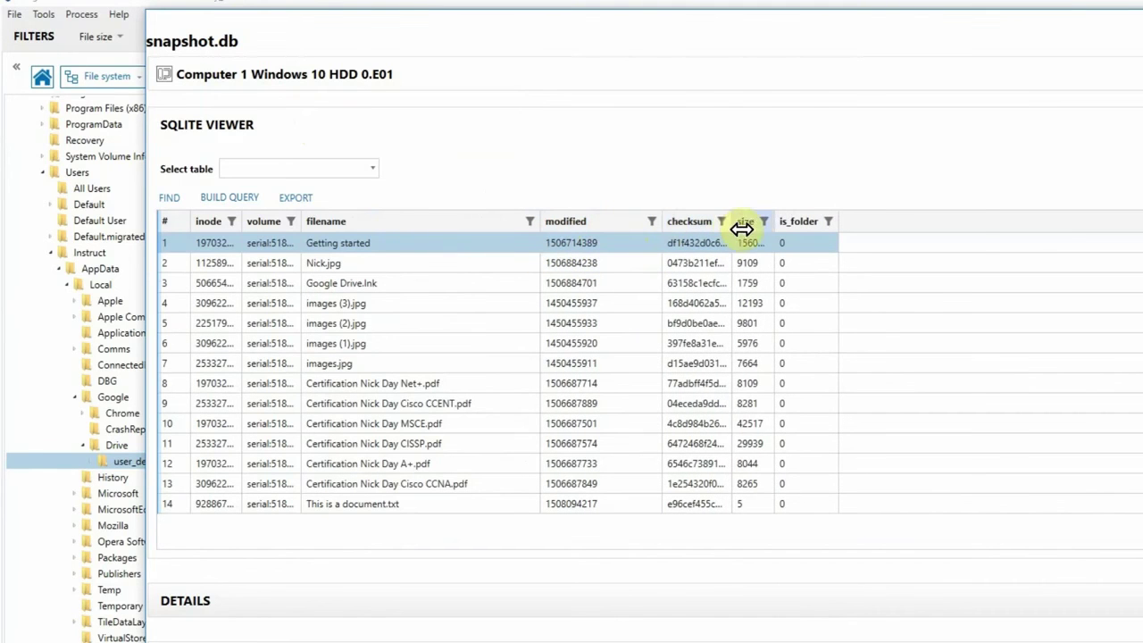
{"action": "left_click_drag", "start_coordinate": [740, 224], "coordinate": [885, 227]}
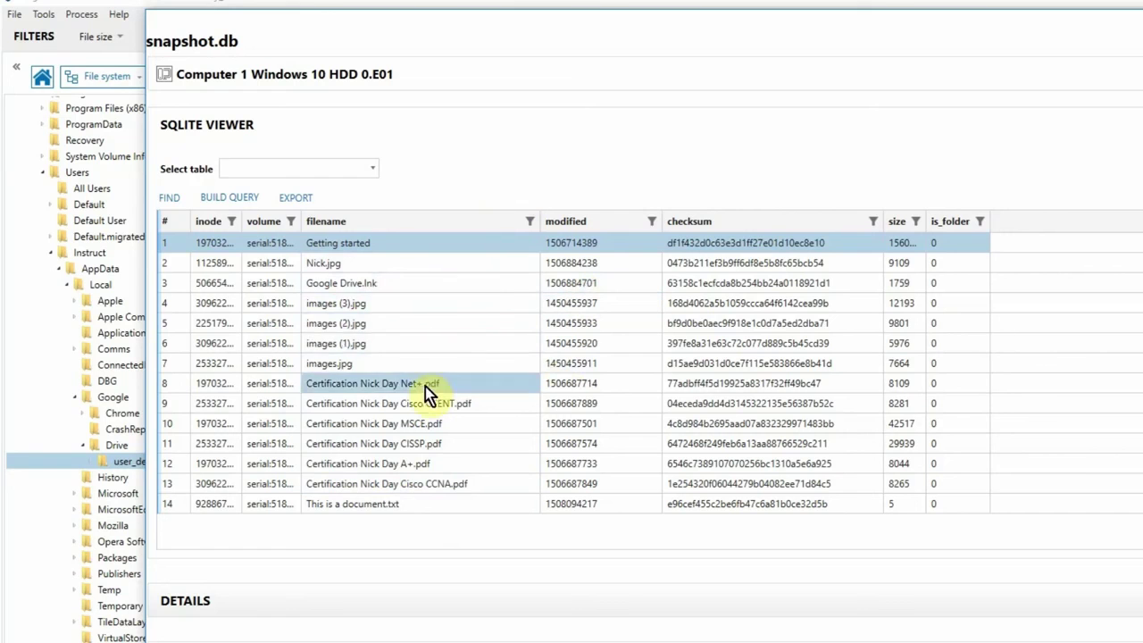
- Filter the query results by the first name shown in the certification PDFs' file names, and widen the volume and inode columns to show full values
{"action": "left_click", "coordinate": [171, 199]}
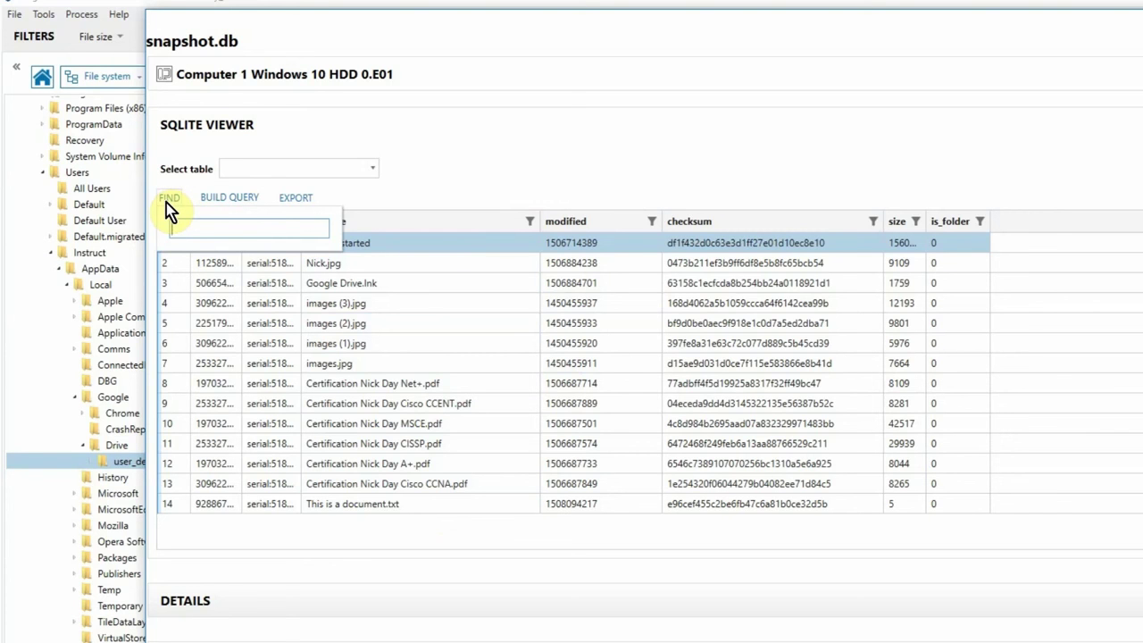
{"action": "type", "text": "nick"}
{"action": "key", "text": "Return"}
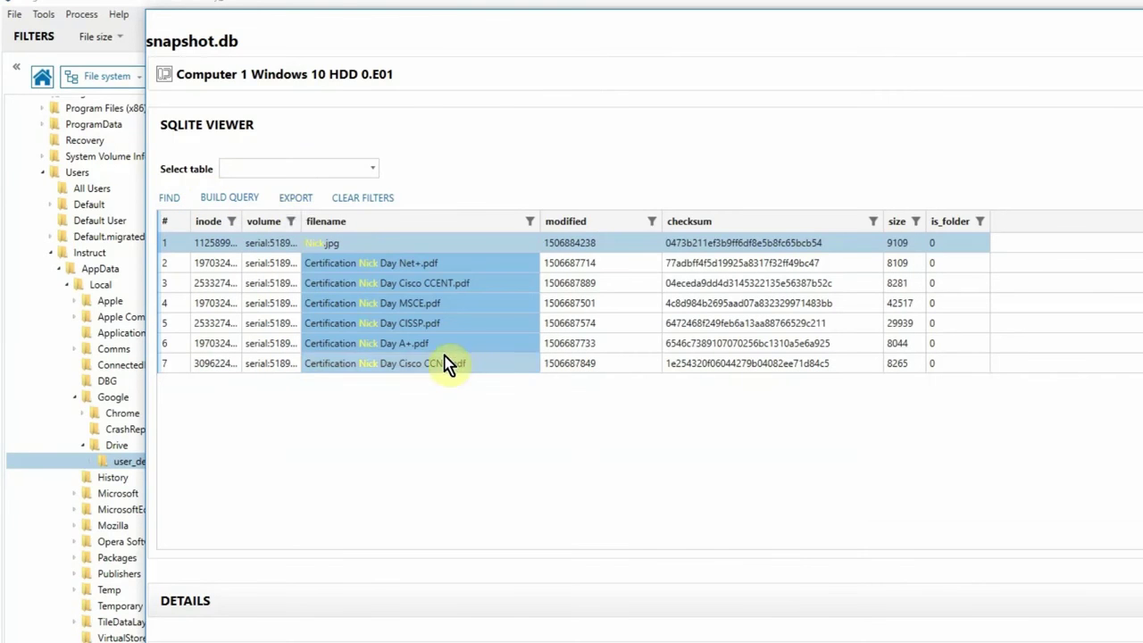
{"action": "left_click_drag", "start_coordinate": [300, 223], "coordinate": [354, 239]}
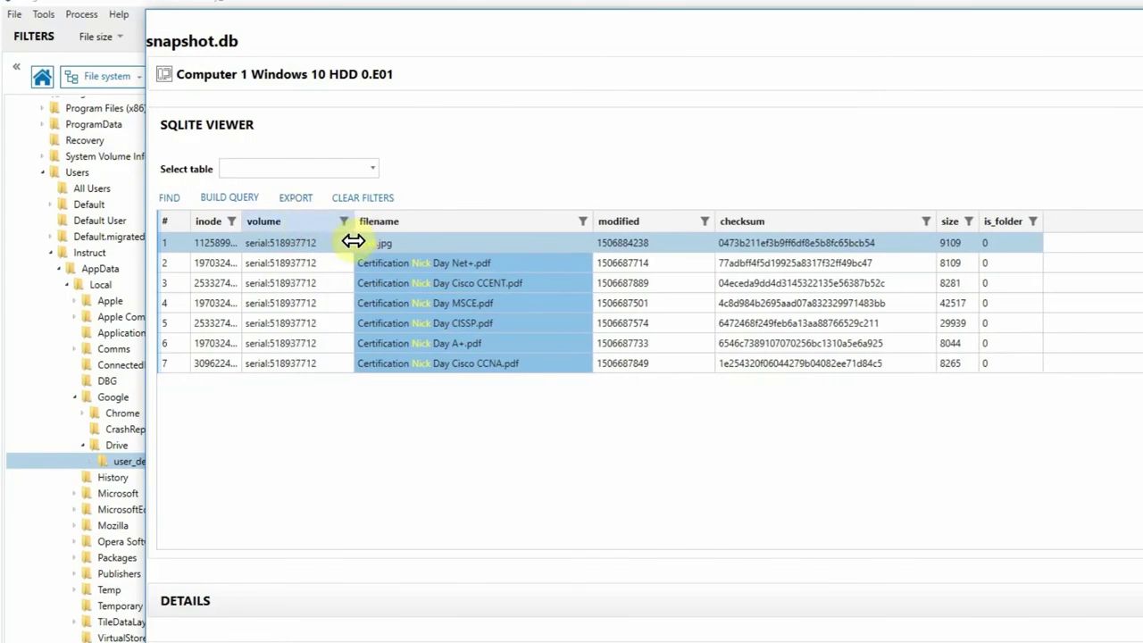
{"action": "left_click_drag", "start_coordinate": [241, 229], "coordinate": [289, 225]}
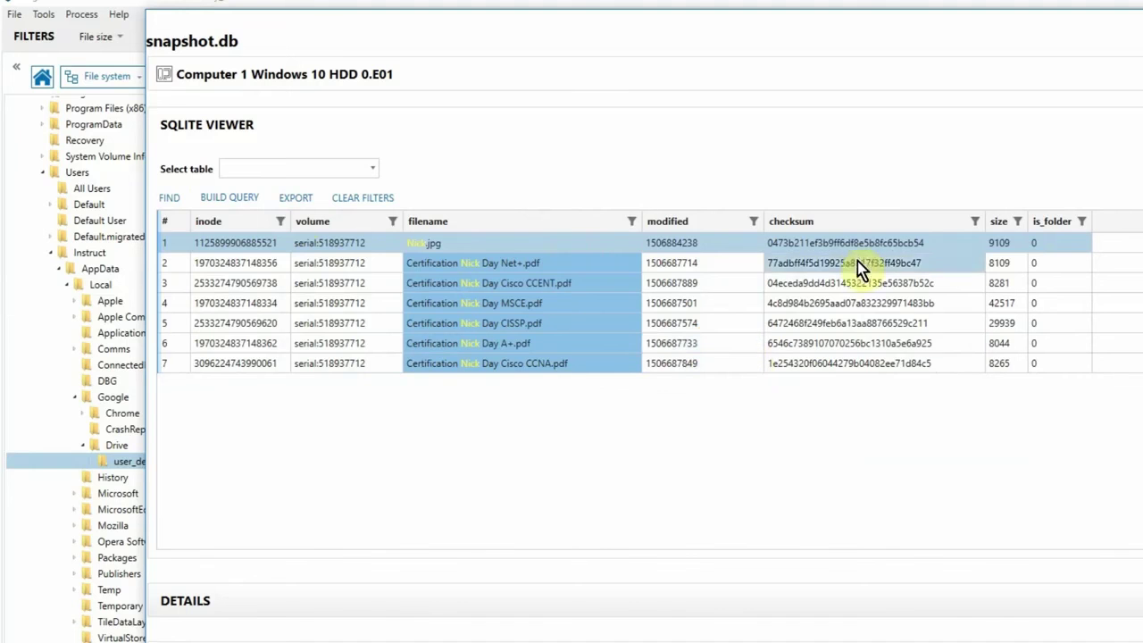
{"action": "left_click", "coordinate": [846, 324]}
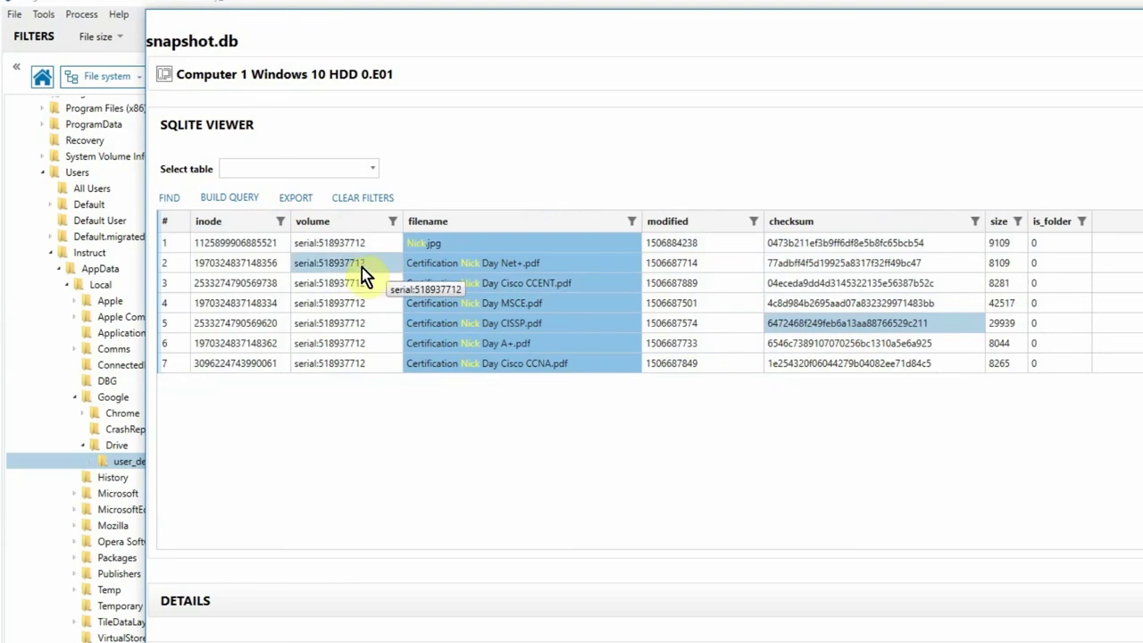
- Export the filtered results to C:\Temp as a CSV file named lohloiho and view the exported file in Excel
{"action": "left_click", "coordinate": [299, 198]}
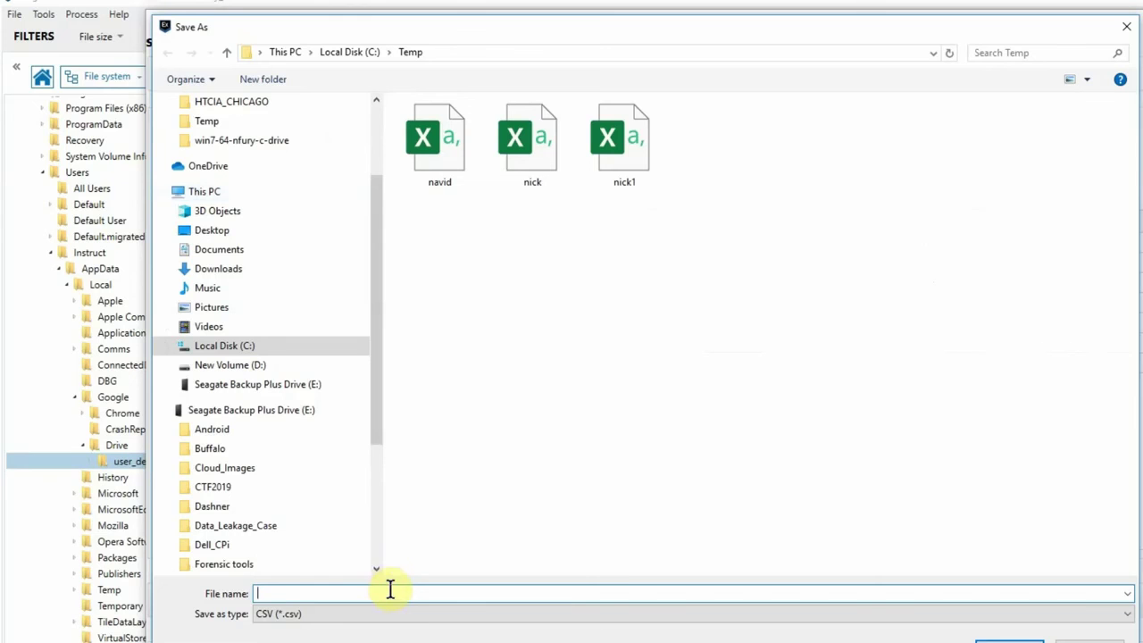
{"action": "type", "text": "lohloiho"}
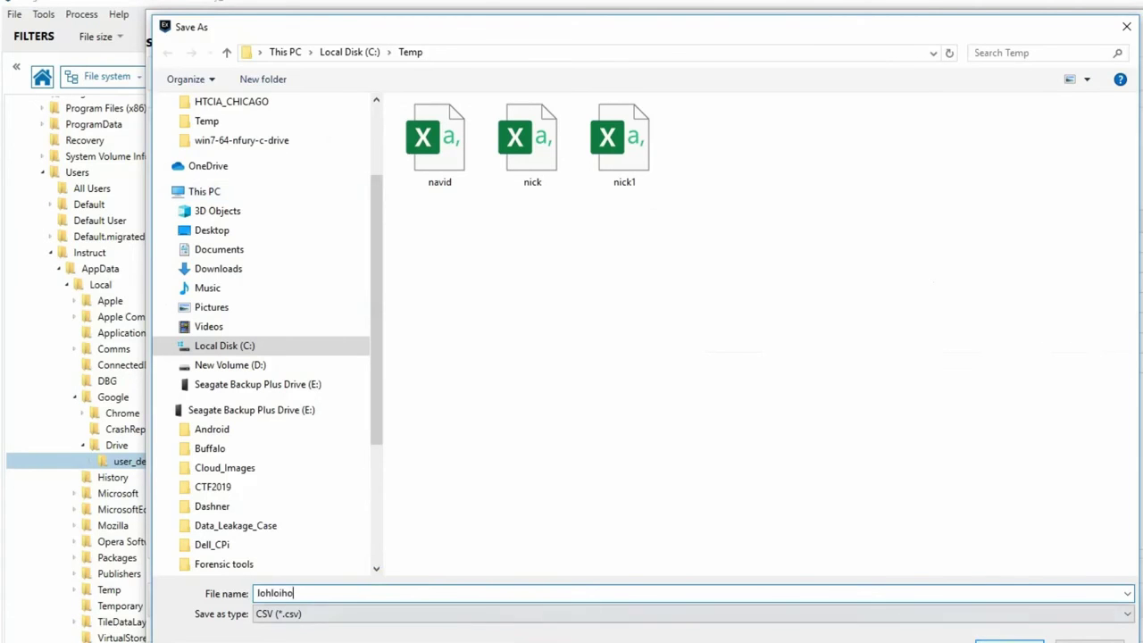
{"action": "key", "text": "Return"}
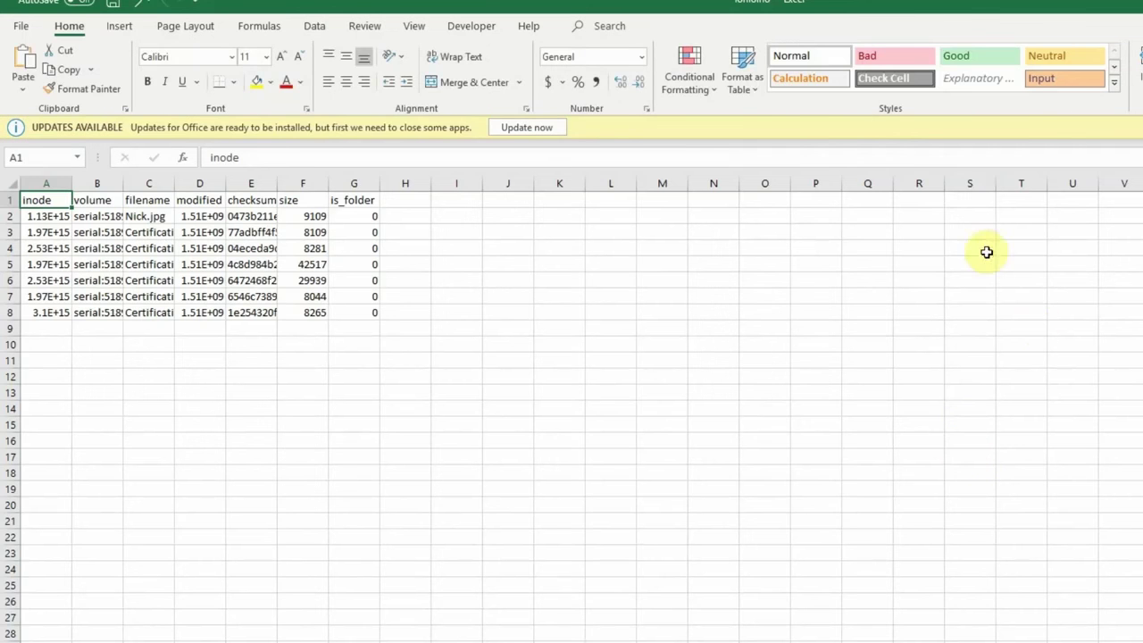
- Auto-fit all columns of the exported sheet, then widen the modified column further with cells C3:E8 of the certification PDFs selected
{"action": "left_click", "coordinate": [12, 183]}
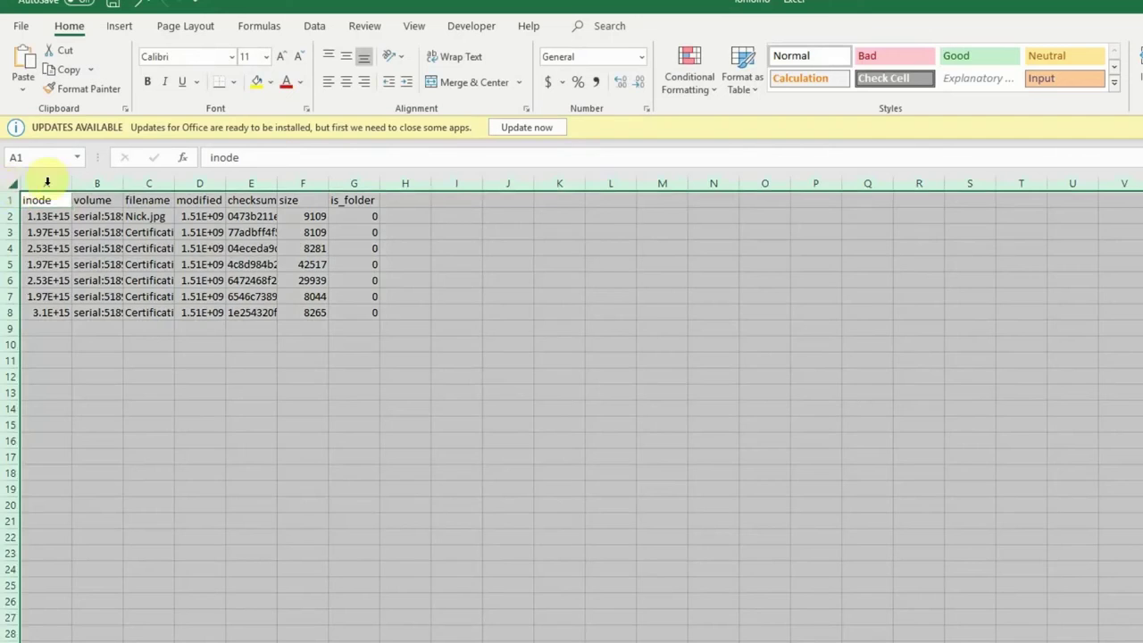
{"action": "double_click", "coordinate": [72, 187]}
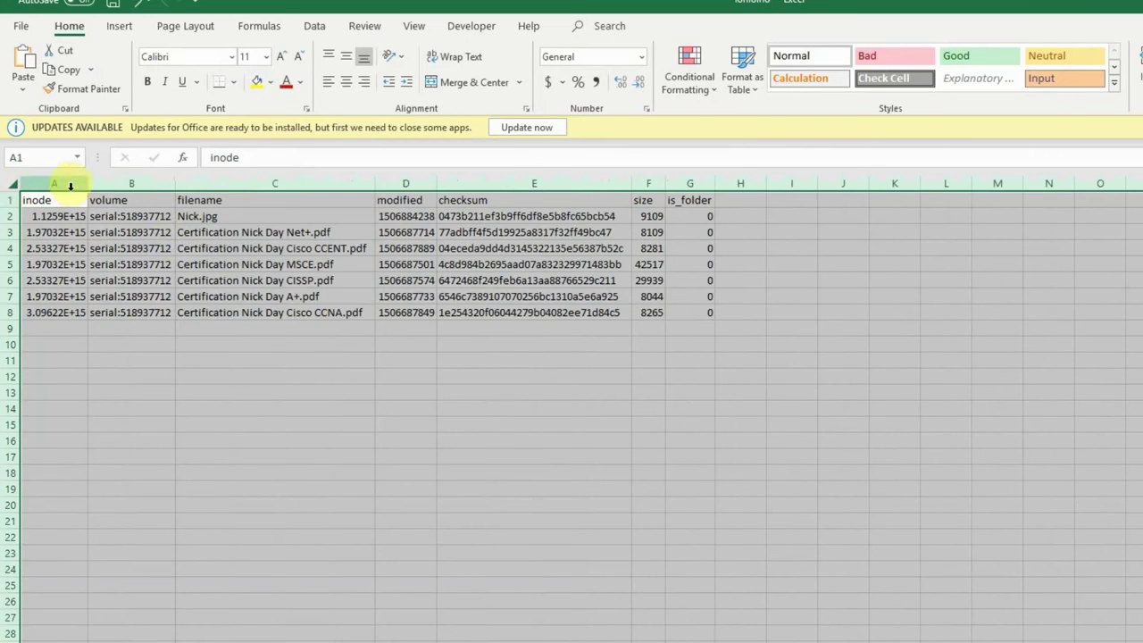
{"action": "left_click", "coordinate": [310, 243]}
{"action": "left_click_drag", "start_coordinate": [308, 234], "coordinate": [488, 320]}
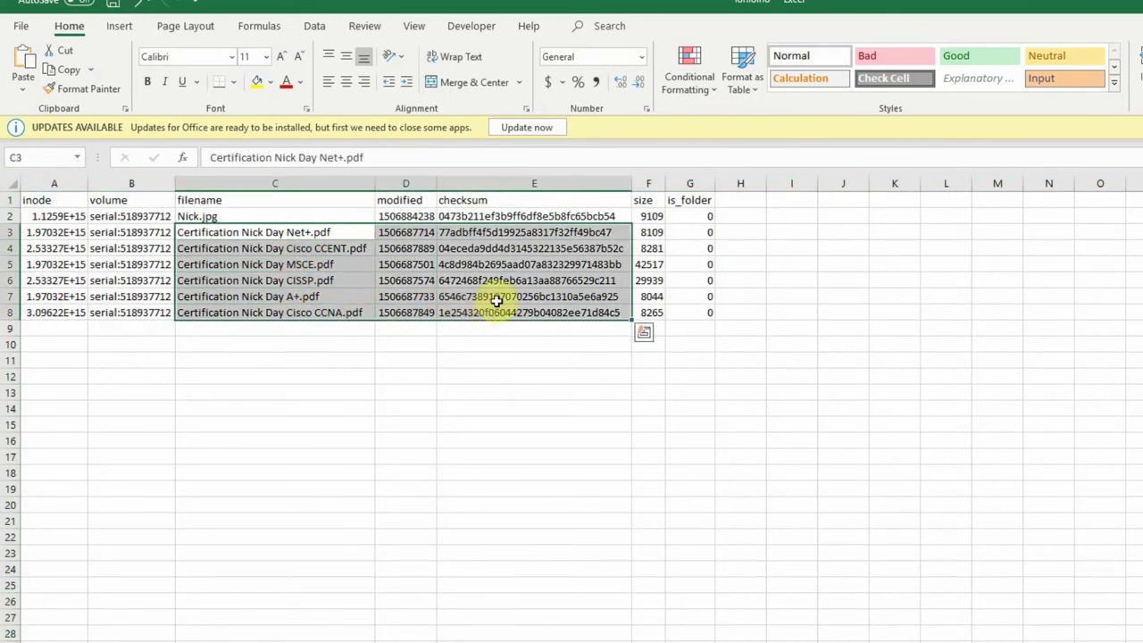
{"action": "left_click_drag", "start_coordinate": [436, 183], "coordinate": [503, 193]}
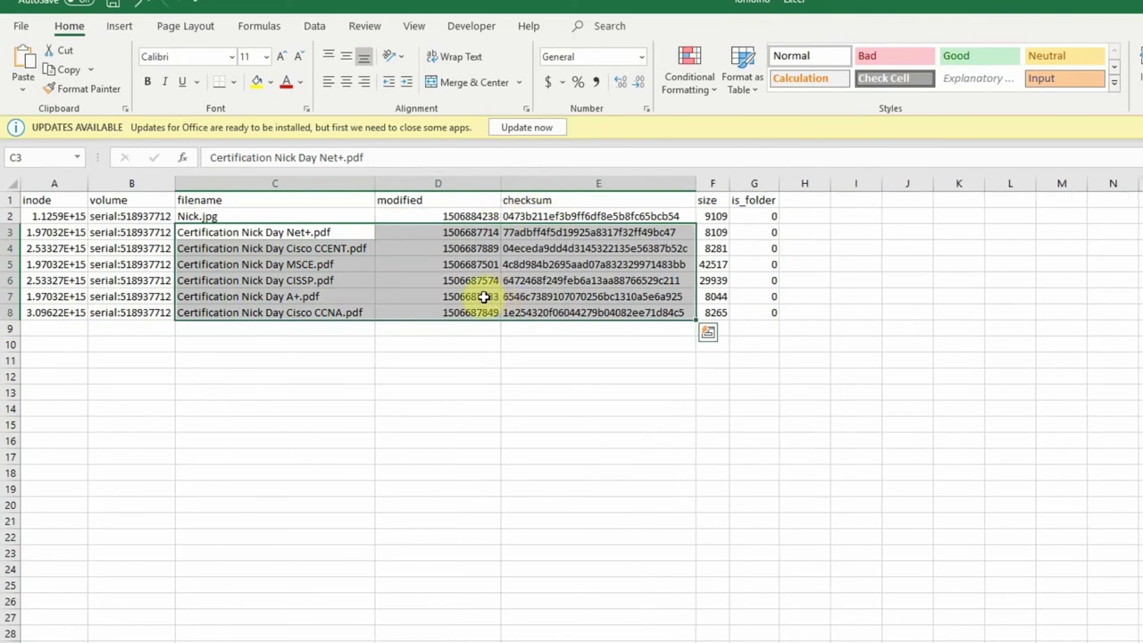